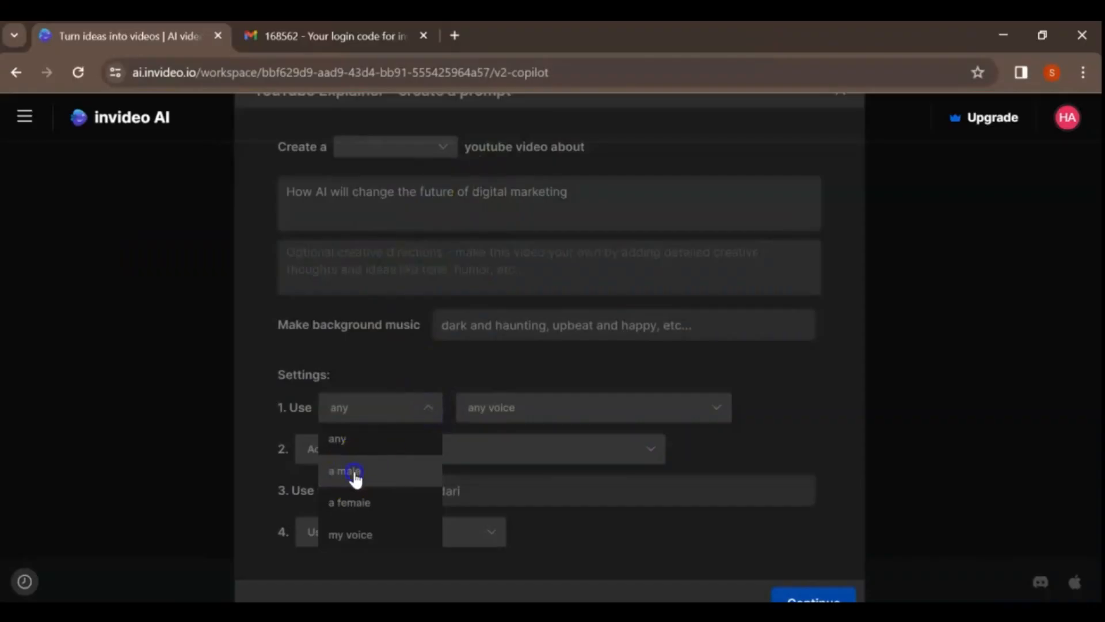
Set the narration to a male, clear American voice and look through the subtitle styles
{"action": "left_click", "coordinate": [353, 476]}
{"action": "left_click", "coordinate": [717, 410]}
{"action": "left_click", "coordinate": [583, 470]}
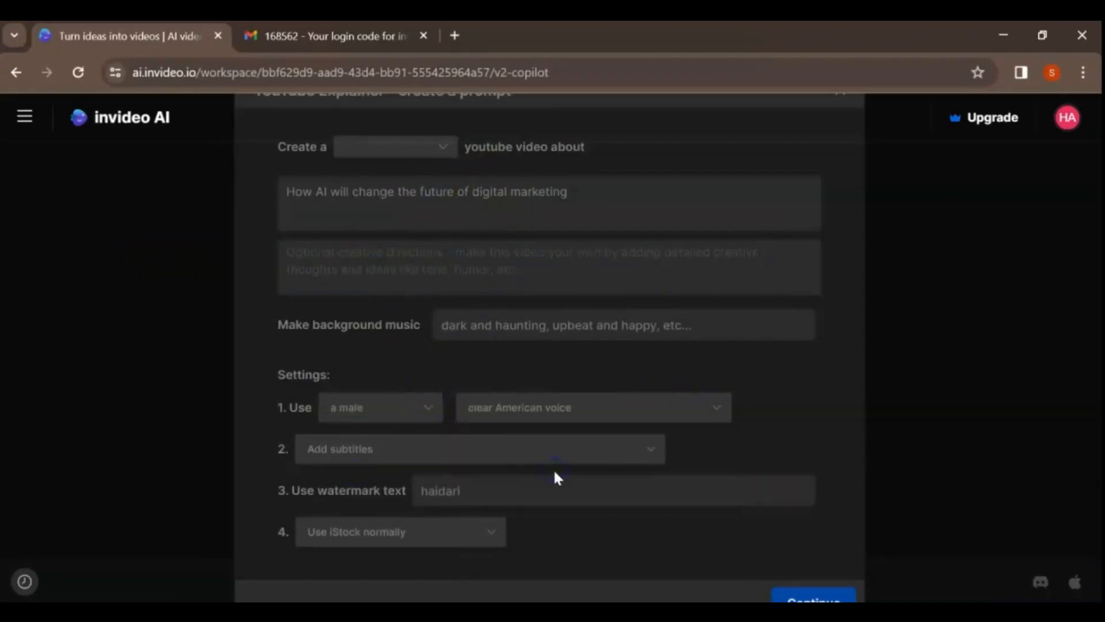
{"action": "left_click", "coordinate": [654, 458]}
{"action": "scroll", "coordinate": [660, 328], "scroll_direction": "down", "scroll_amount": 2}
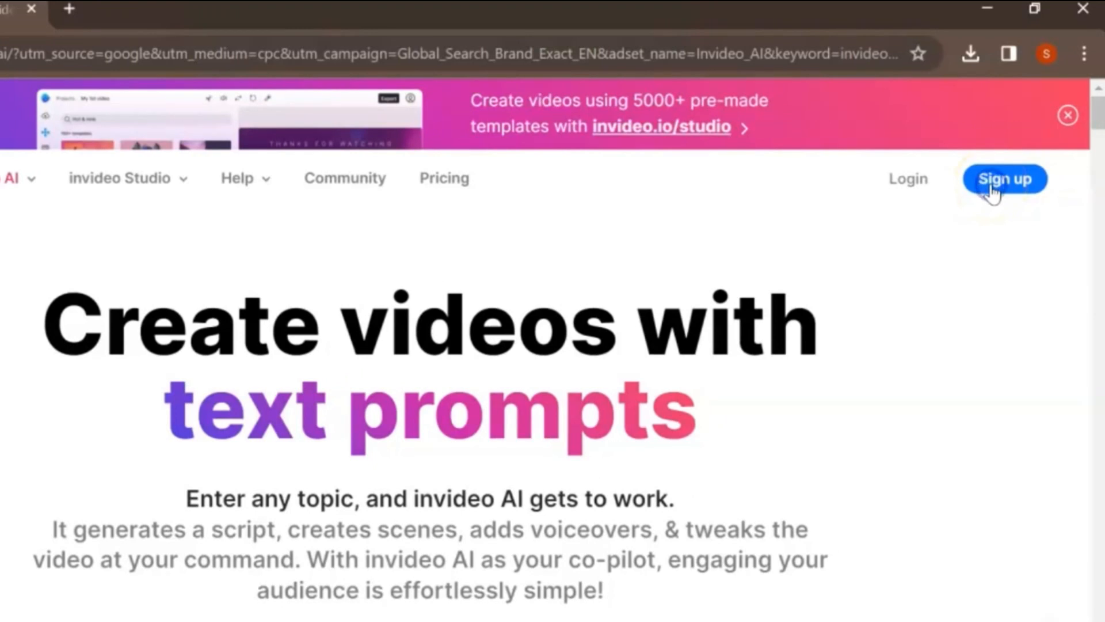
Open the invideo AI sign-up page and switch to the login form for an existing account
{"action": "left_click", "coordinate": [992, 193]}
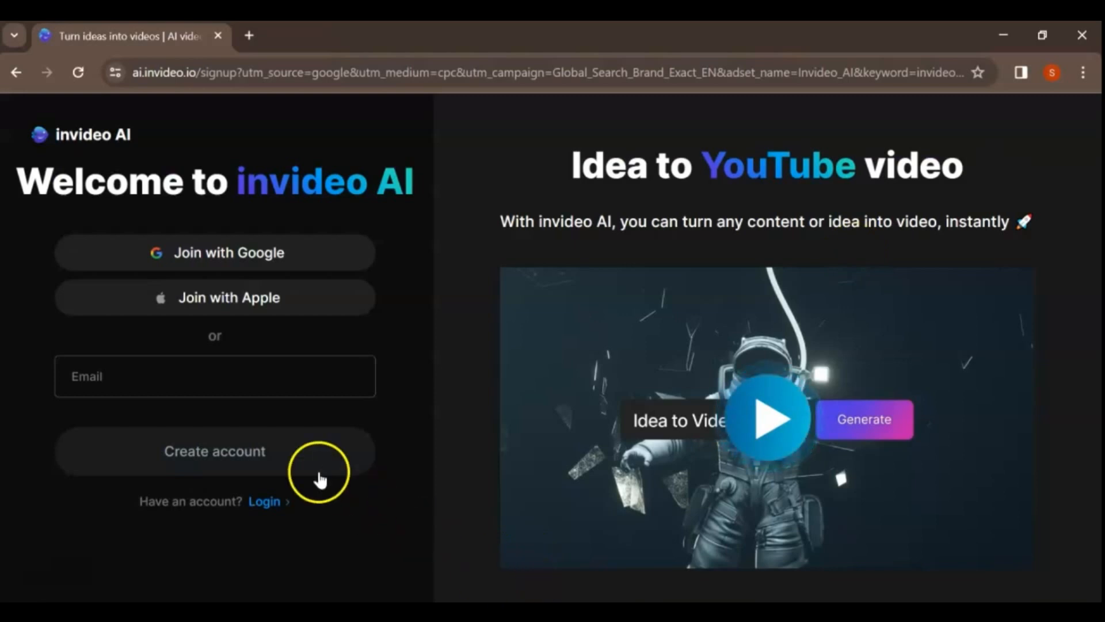
{"action": "left_click", "coordinate": [250, 460]}
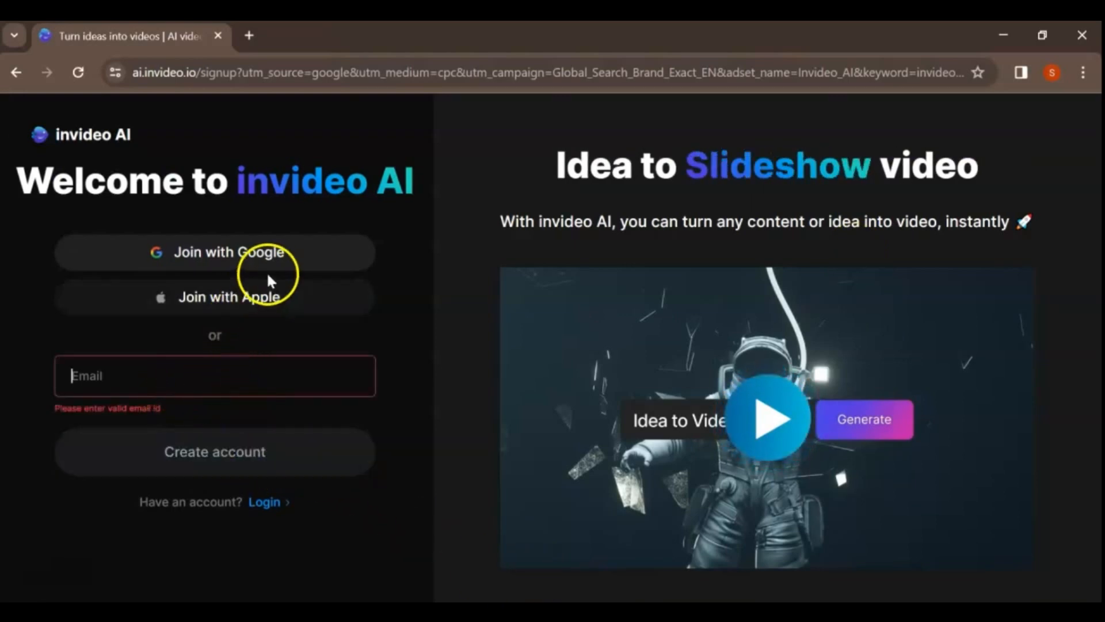
{"action": "left_click", "coordinate": [266, 505]}
Log in with the account email, copying the login code from the Gmail message into the login code field
{"action": "left_click", "coordinate": [212, 337]}
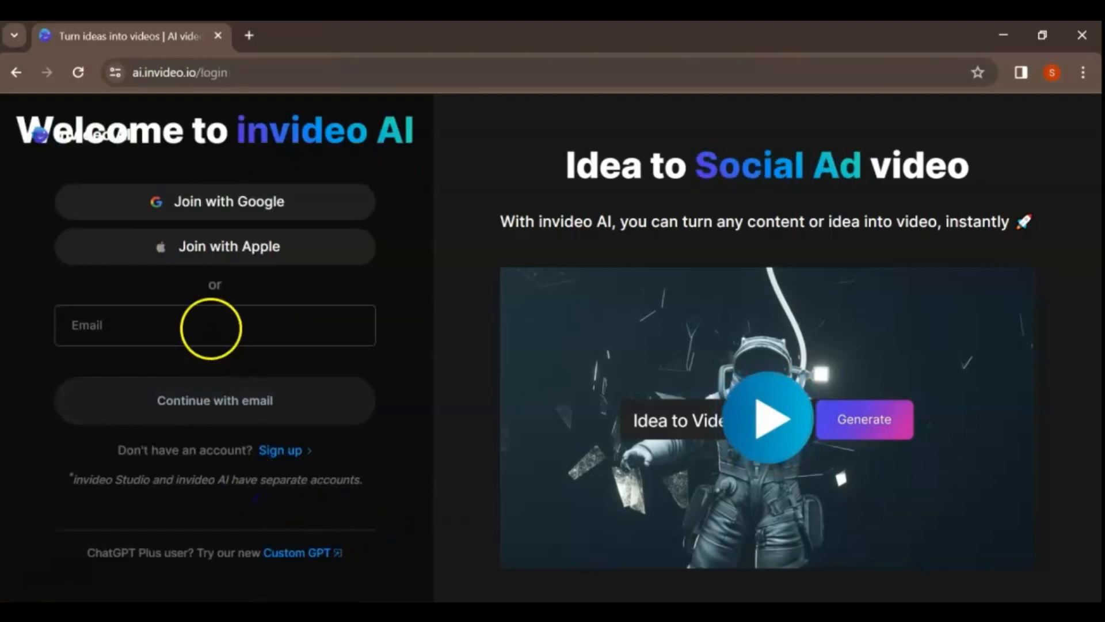
{"action": "left_click", "coordinate": [222, 389]}
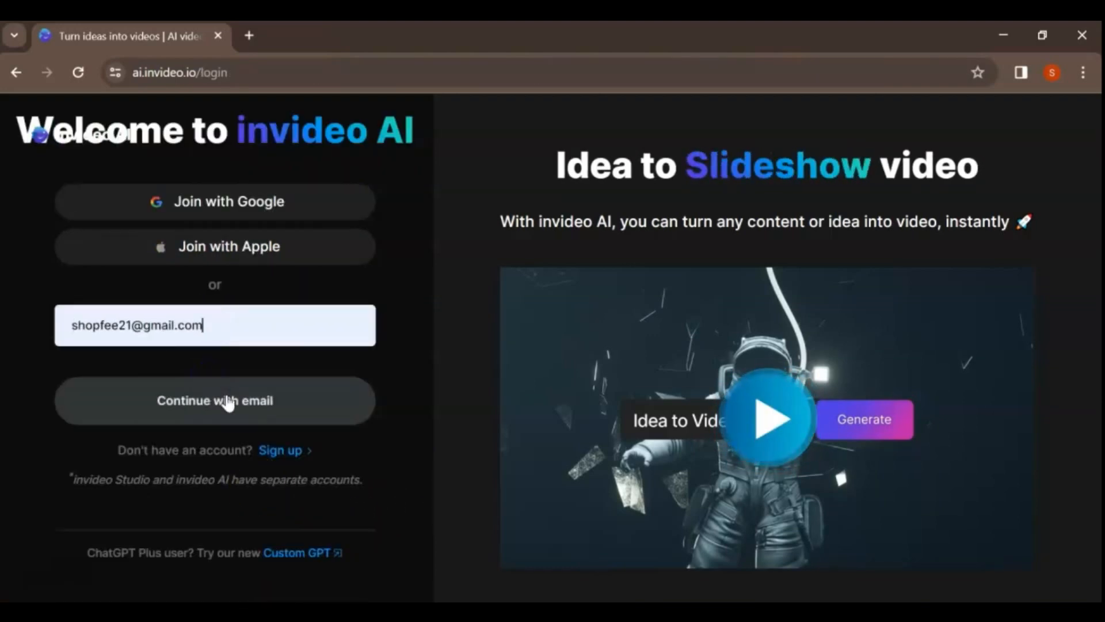
{"action": "left_click", "coordinate": [224, 396]}
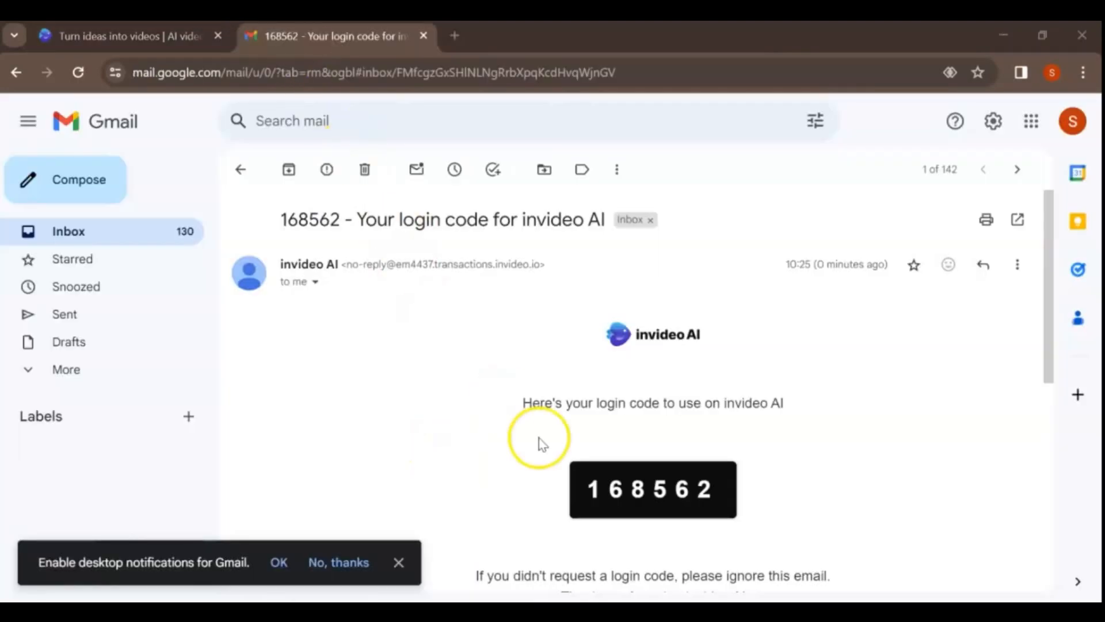
{"action": "left_click_drag", "start_coordinate": [585, 495], "coordinate": [719, 500]}
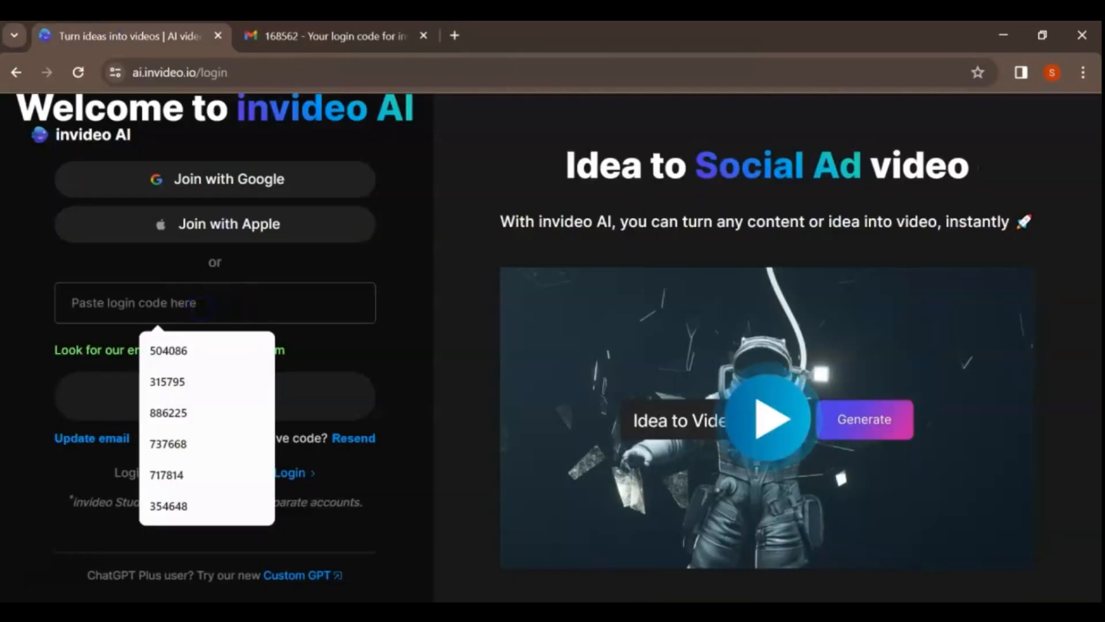
{"action": "key", "text": "ctrl+v"}
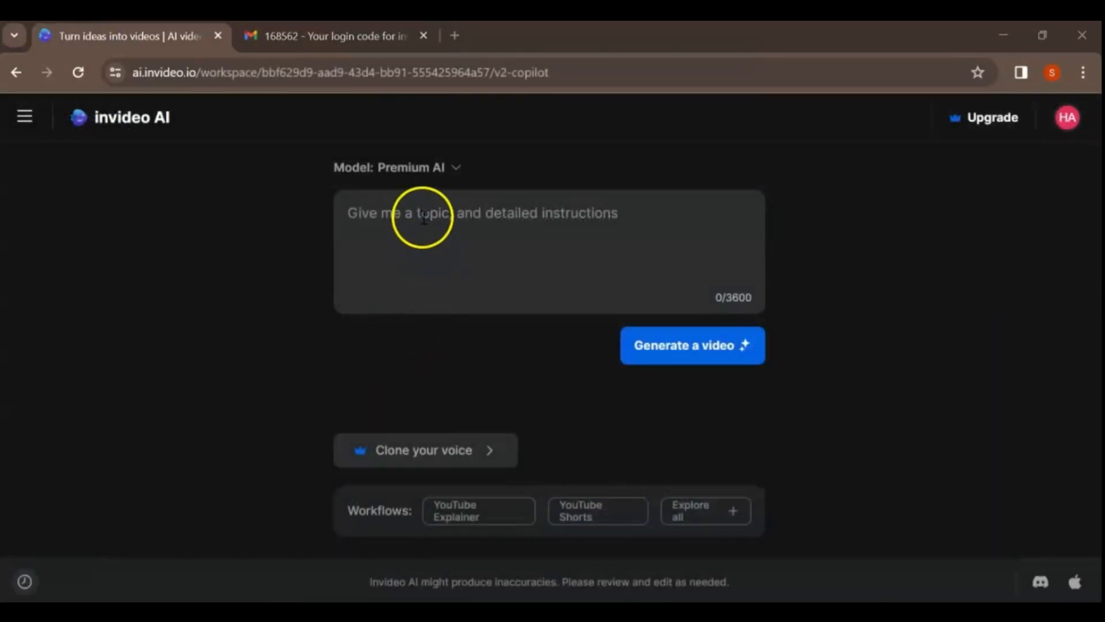
Enter the video topic "How AI will change the future of digital marketing" as the main prompt
{"action": "left_click", "coordinate": [418, 213]}
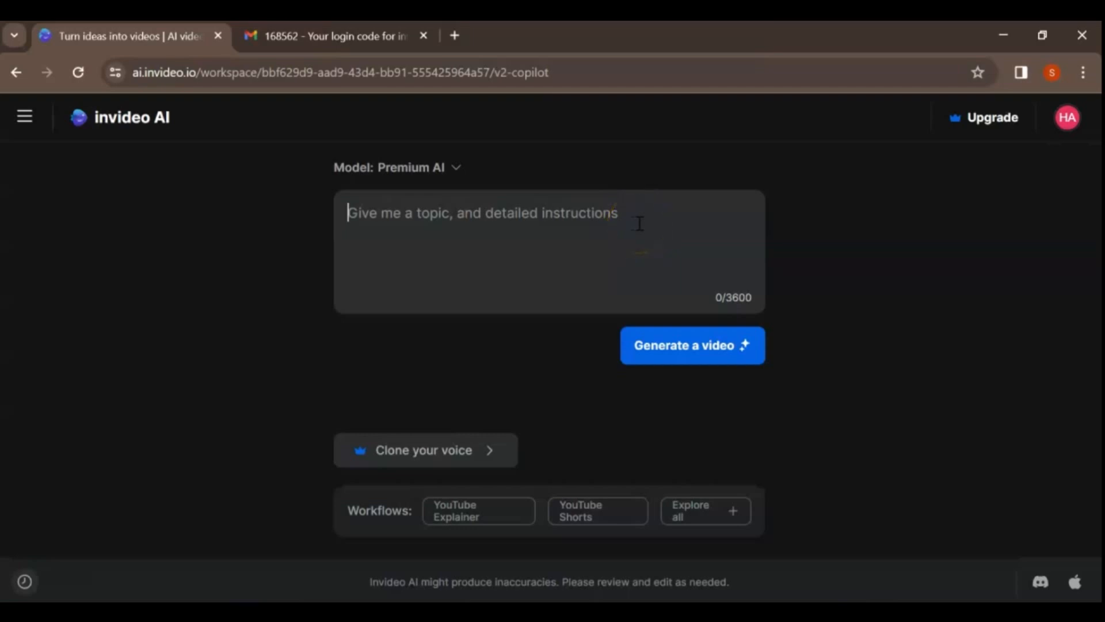
{"action": "type", "text": "How AI will change the future of digital marketing"}
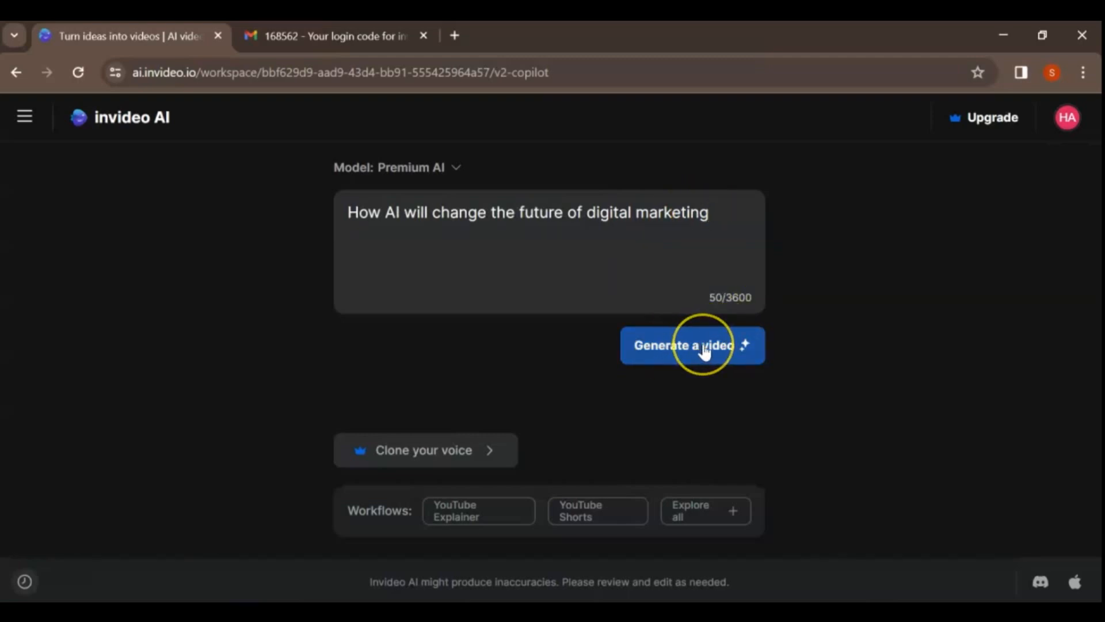
{"action": "left_click", "coordinate": [595, 414]}
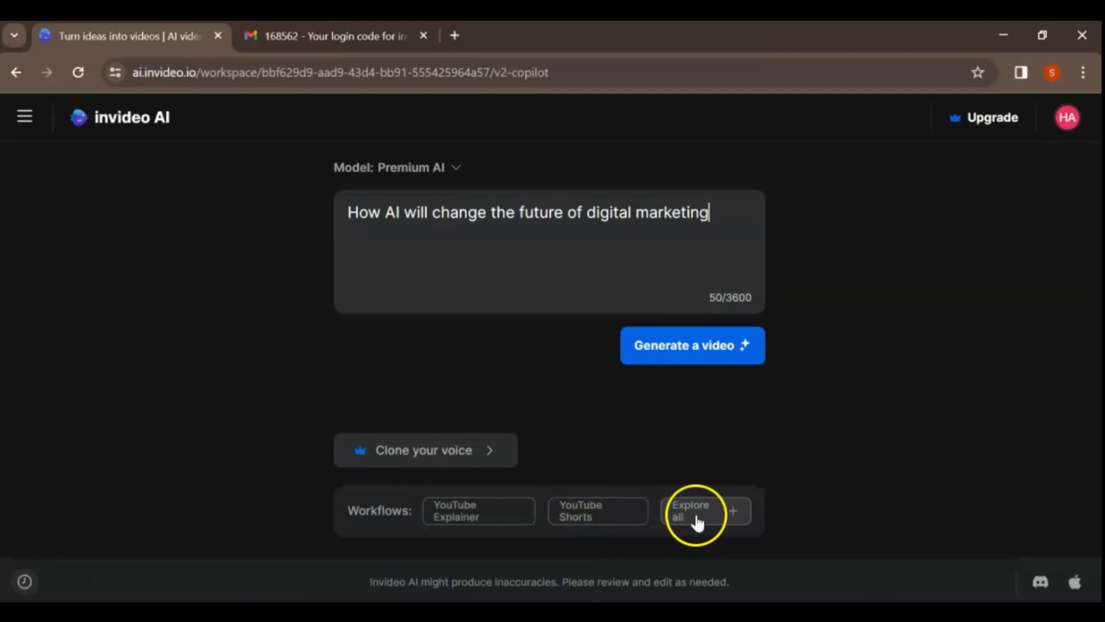
Start a YouTube Explainer prompt about "How AI will change the future of digital marketing" with a male, clear American voice
{"action": "left_click", "coordinate": [460, 514]}
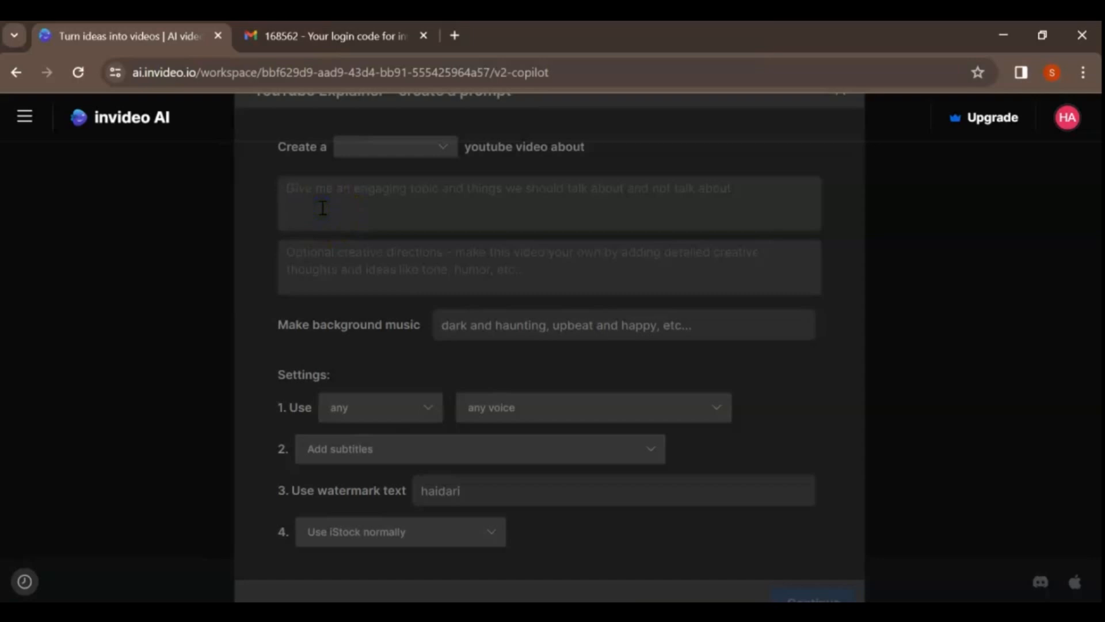
{"action": "type", "text": "How AI will change the future of digital marketing"}
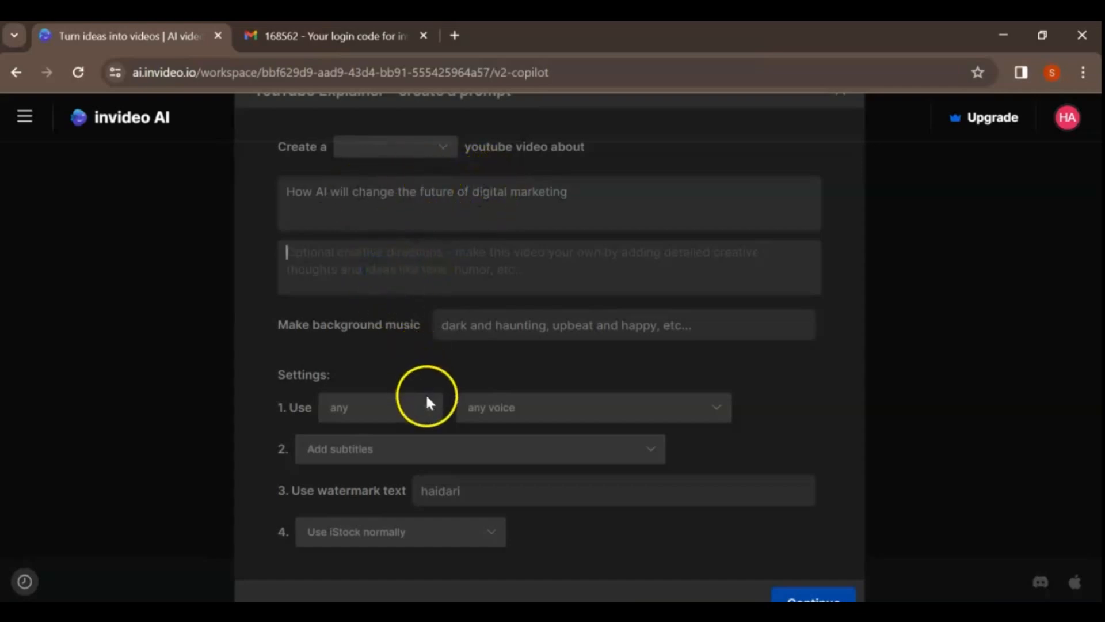
{"action": "left_click", "coordinate": [430, 412]}
{"action": "left_click", "coordinate": [362, 469]}
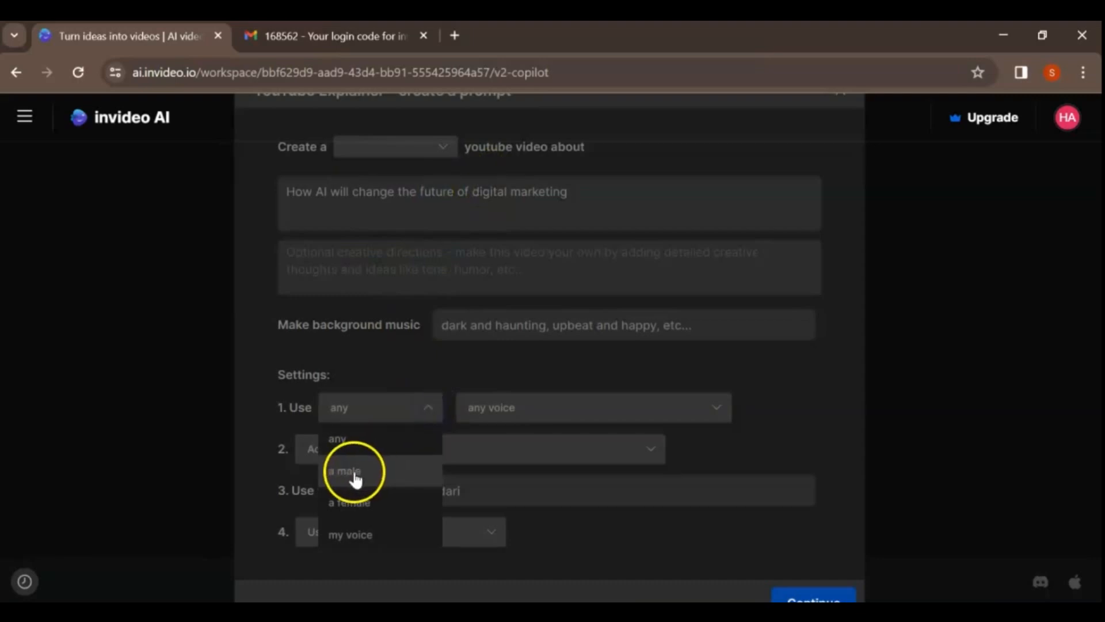
{"action": "left_click", "coordinate": [718, 410]}
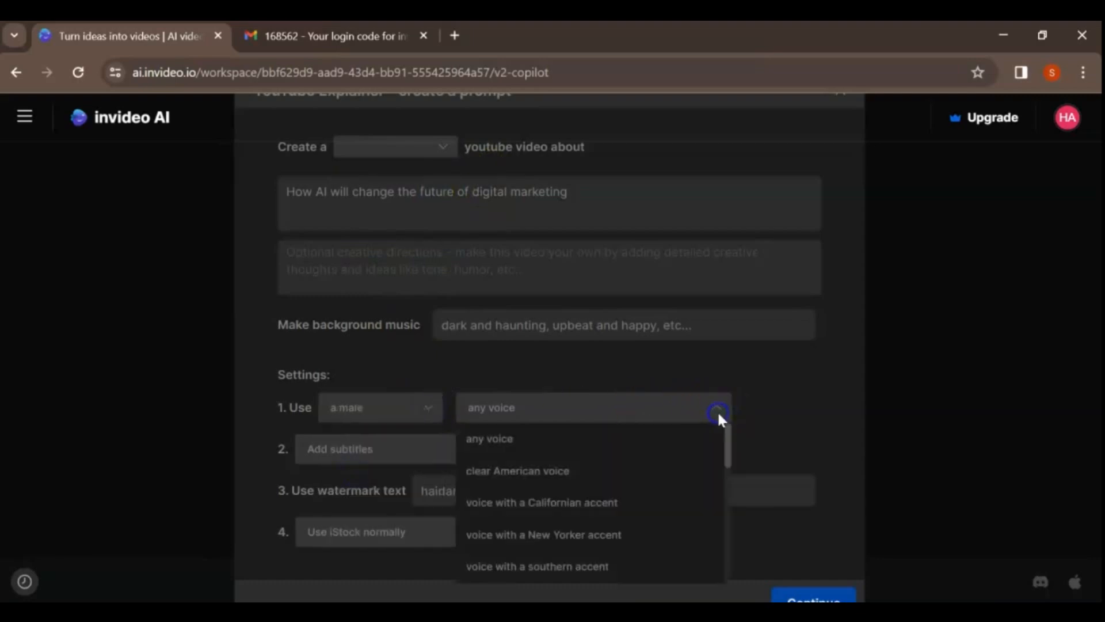
{"action": "left_click", "coordinate": [555, 472]}
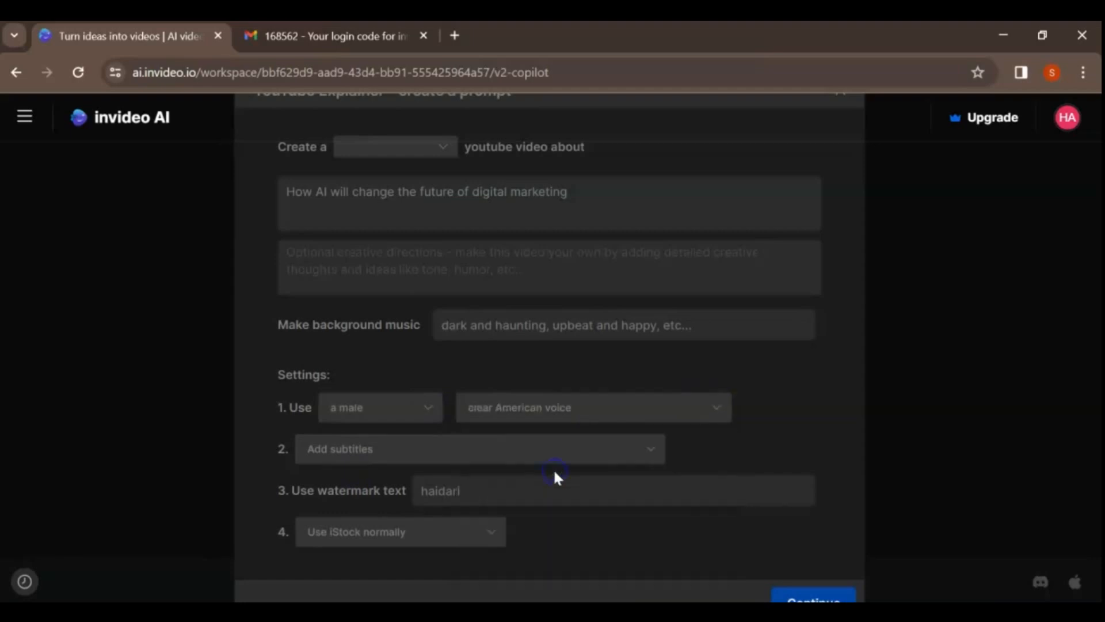
Choose "Add subtitles where only one word is shown at a time" for the YouTube Explainer prompt
{"action": "left_click", "coordinate": [652, 450]}
{"action": "scroll", "coordinate": [646, 383], "scroll_direction": "down", "scroll_amount": 1}
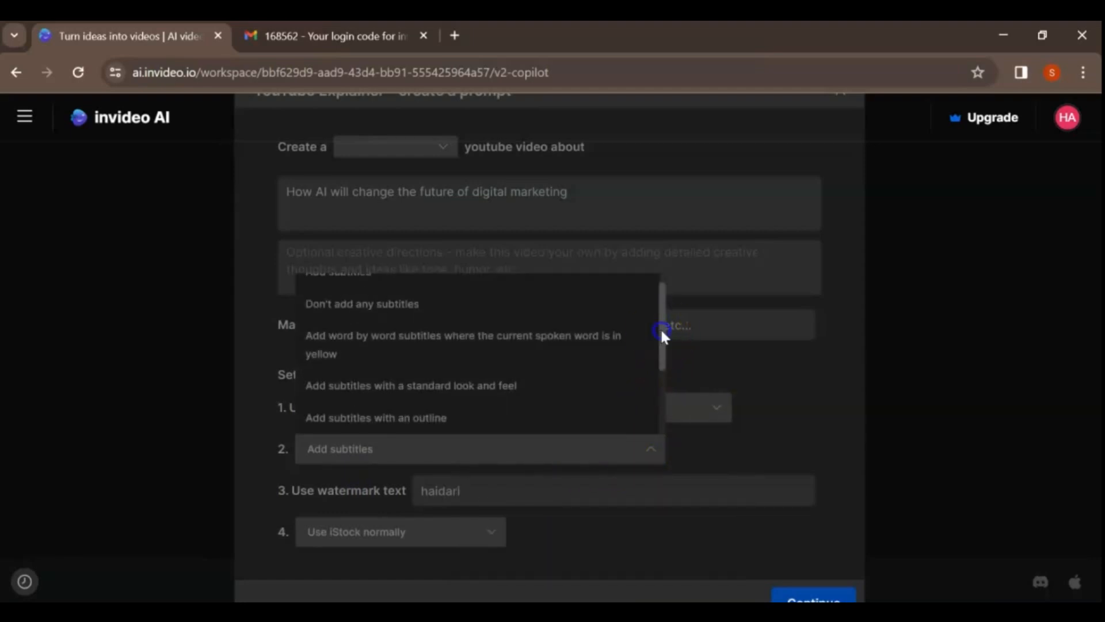
{"action": "scroll", "coordinate": [656, 345], "scroll_direction": "down", "scroll_amount": 1}
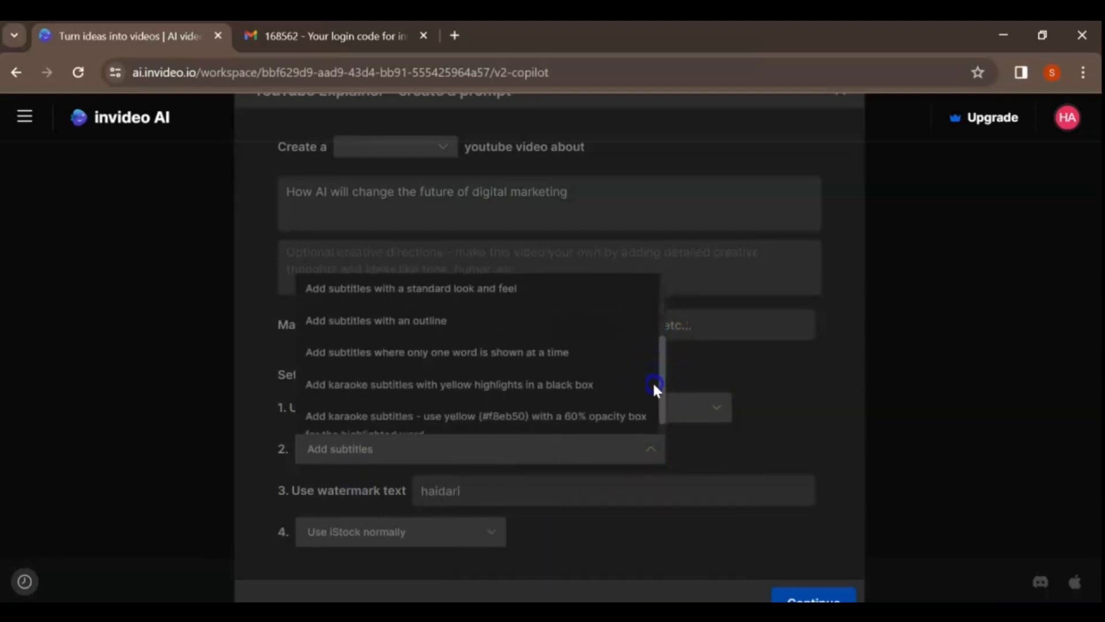
{"action": "left_click", "coordinate": [506, 357]}
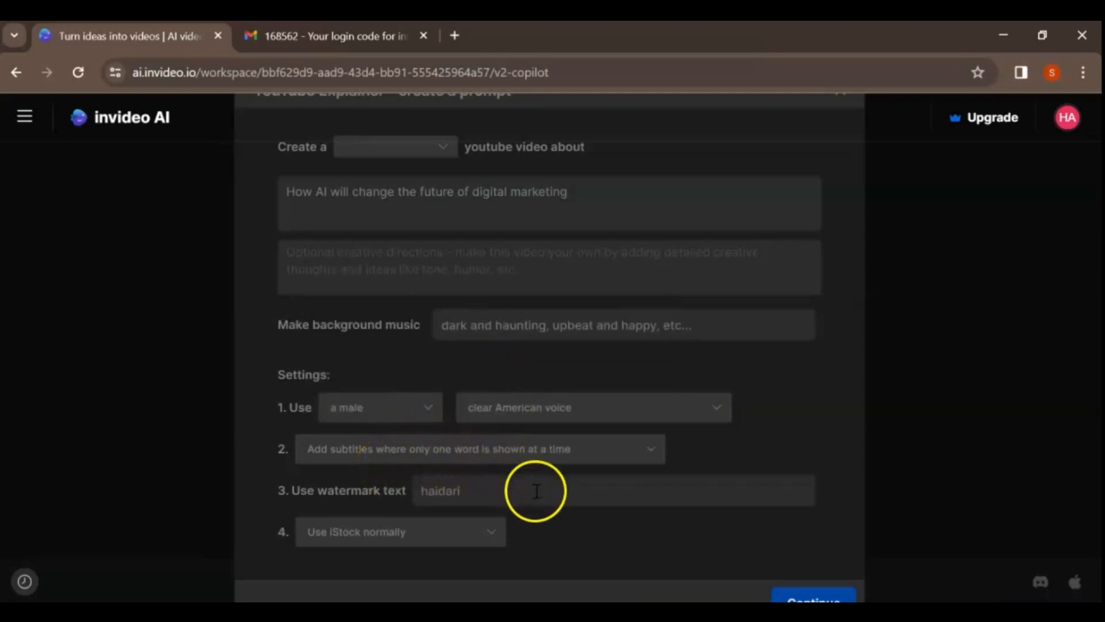
{"action": "left_click", "coordinate": [481, 494]}
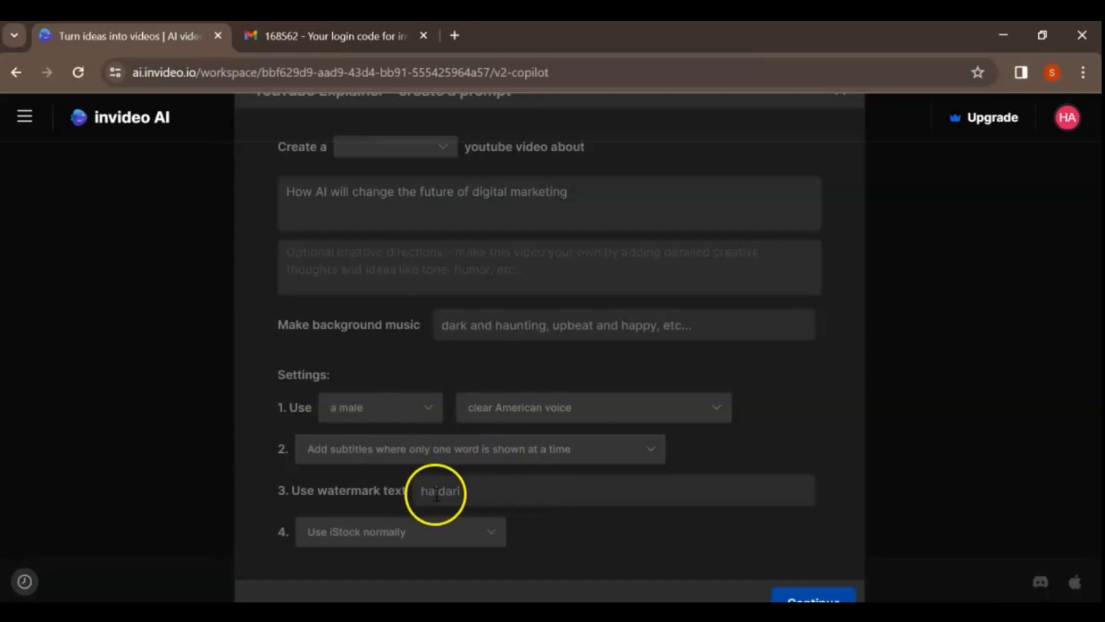
Accept the YouTube Explainer settings, review the assembled prompt and generate the video from it
{"action": "left_click", "coordinate": [814, 597]}
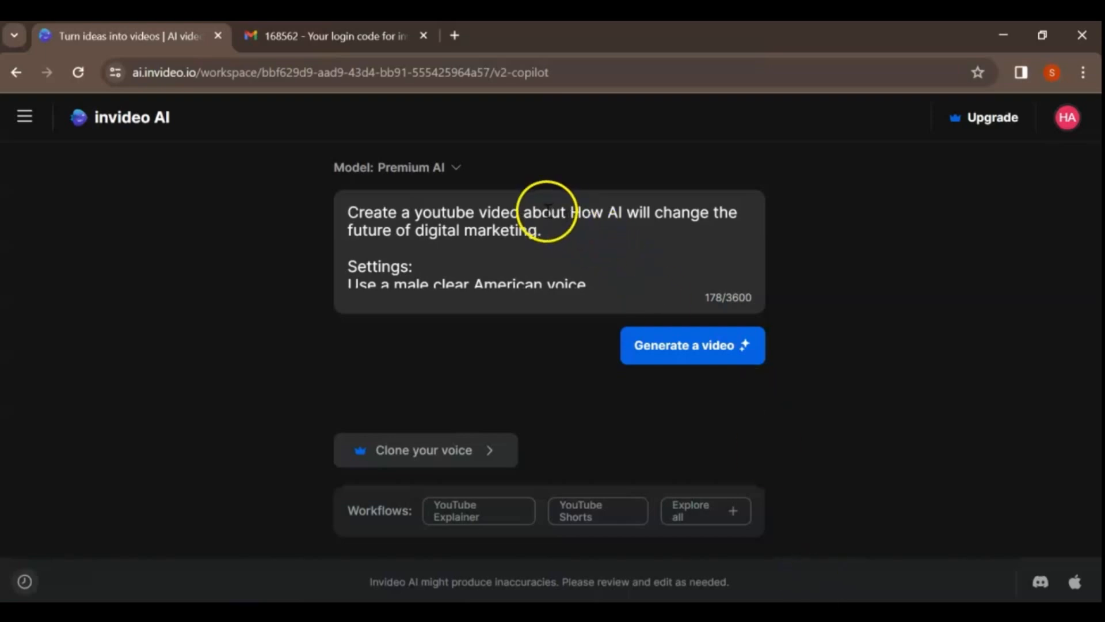
{"action": "scroll", "coordinate": [540, 232], "scroll_direction": "down", "scroll_amount": 1}
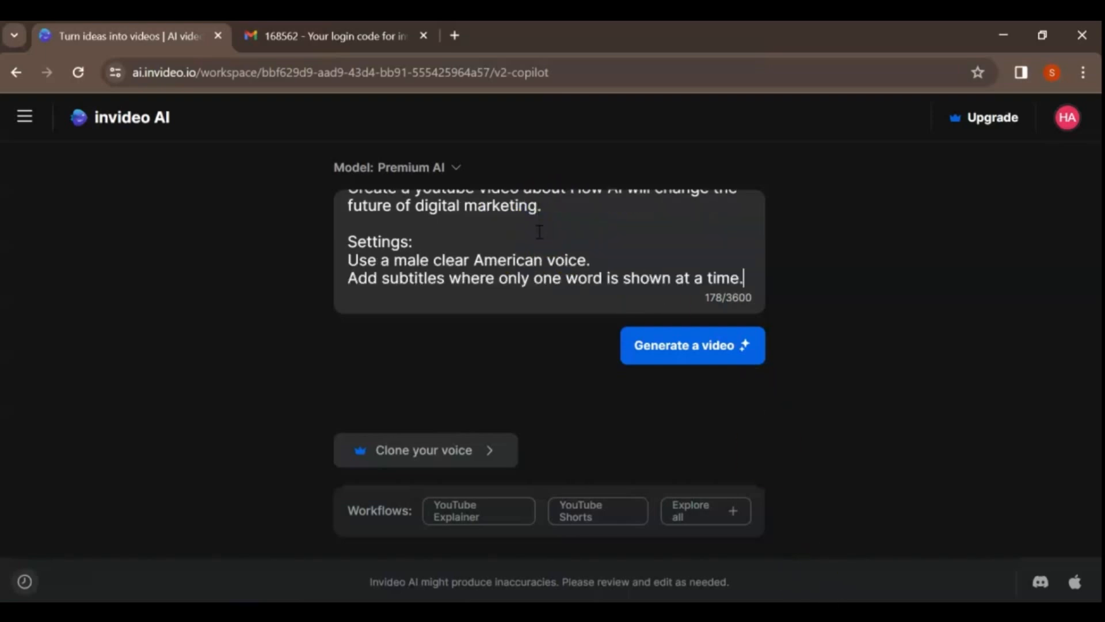
{"action": "left_click", "coordinate": [668, 341]}
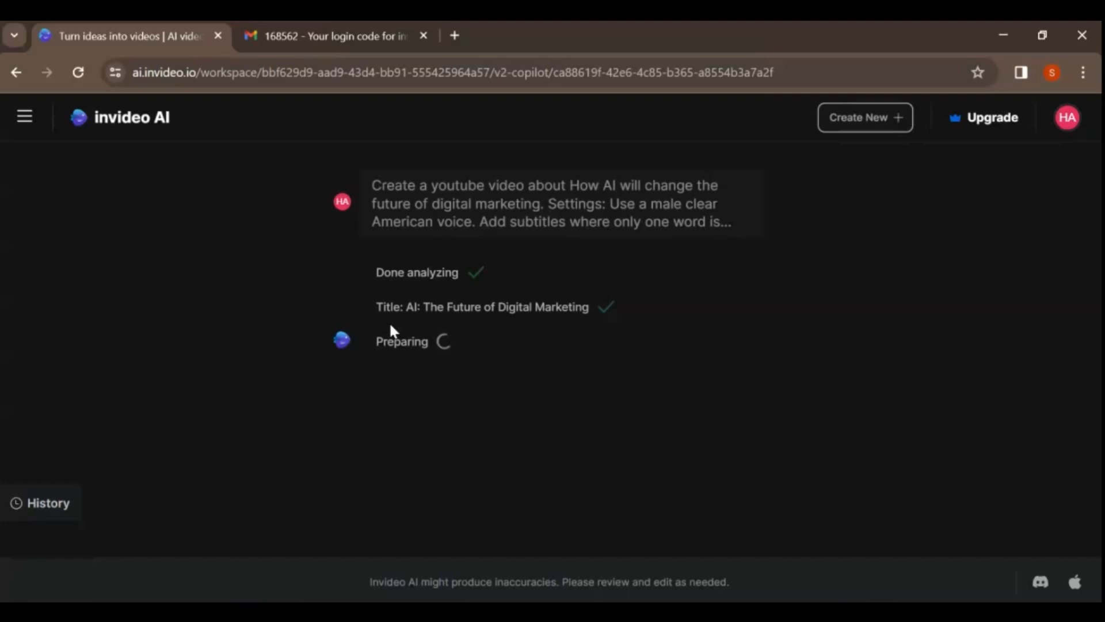
Continue the generation with Digital Marketers as audience, a Professional look and feel, and Youtube as platform
{"action": "left_click", "coordinate": [445, 250]}
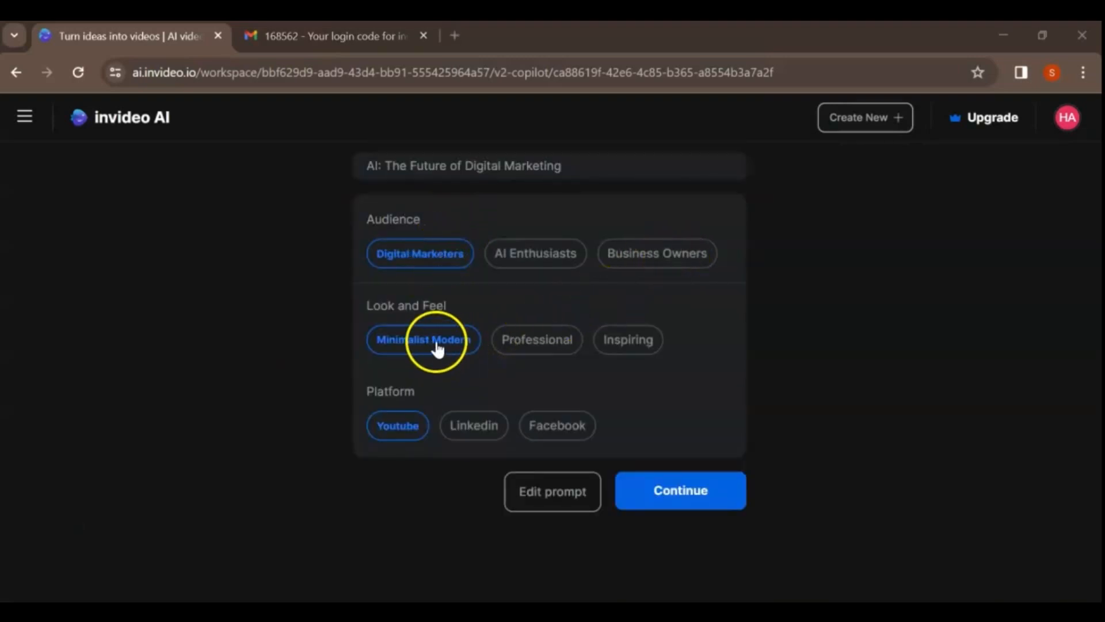
{"action": "left_click", "coordinate": [545, 339]}
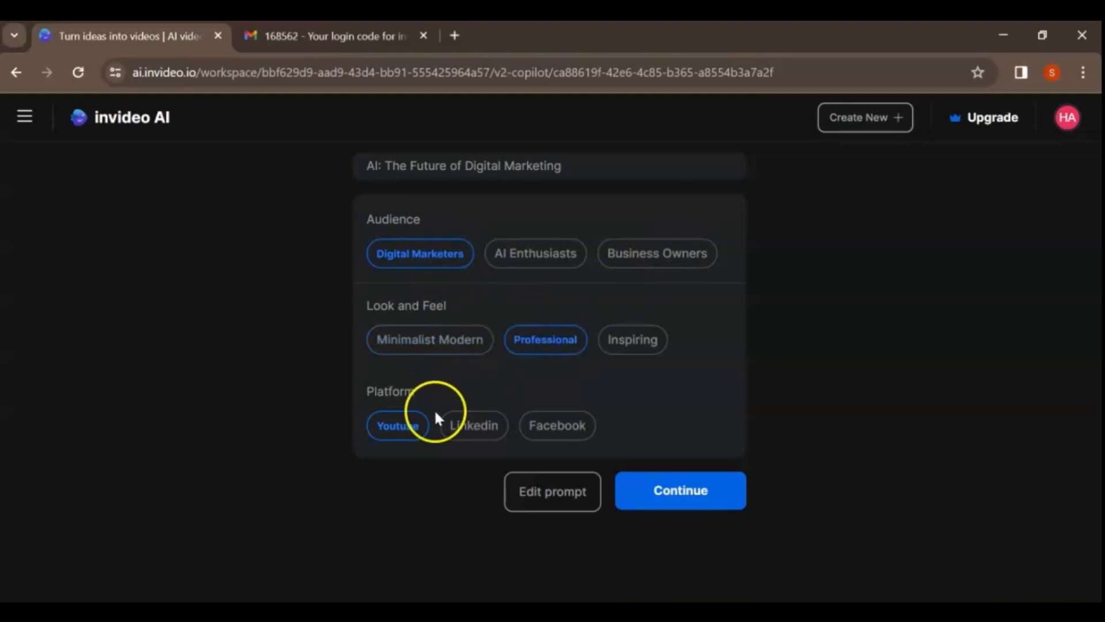
{"action": "left_click", "coordinate": [653, 490]}
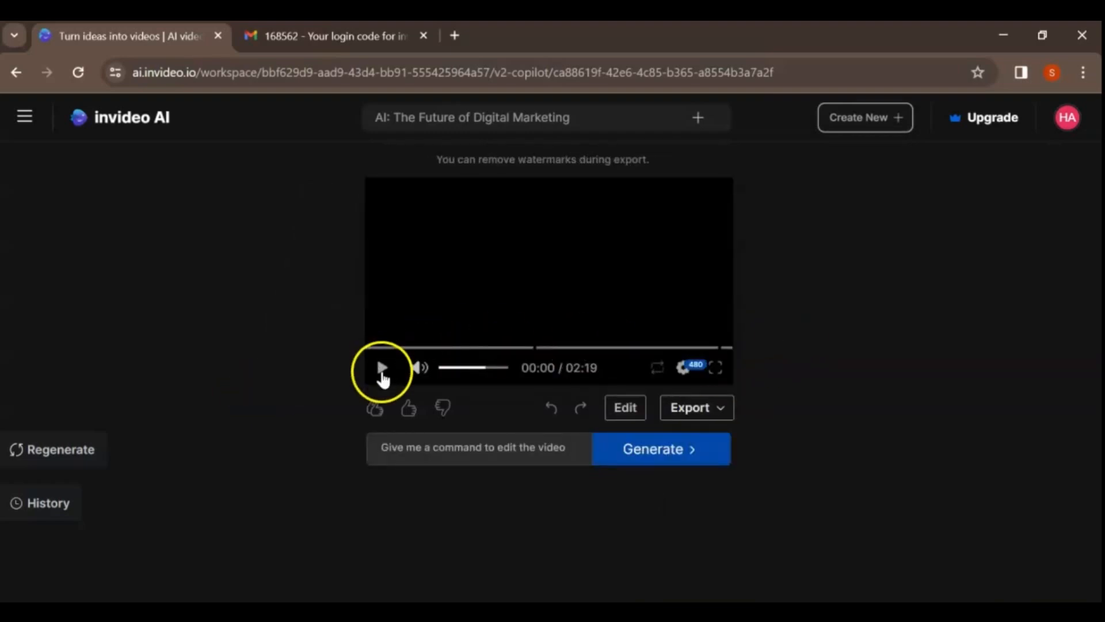
Preview the generated video and submit the edit command "replace all footages to free footage"
{"action": "left_click", "coordinate": [382, 371]}
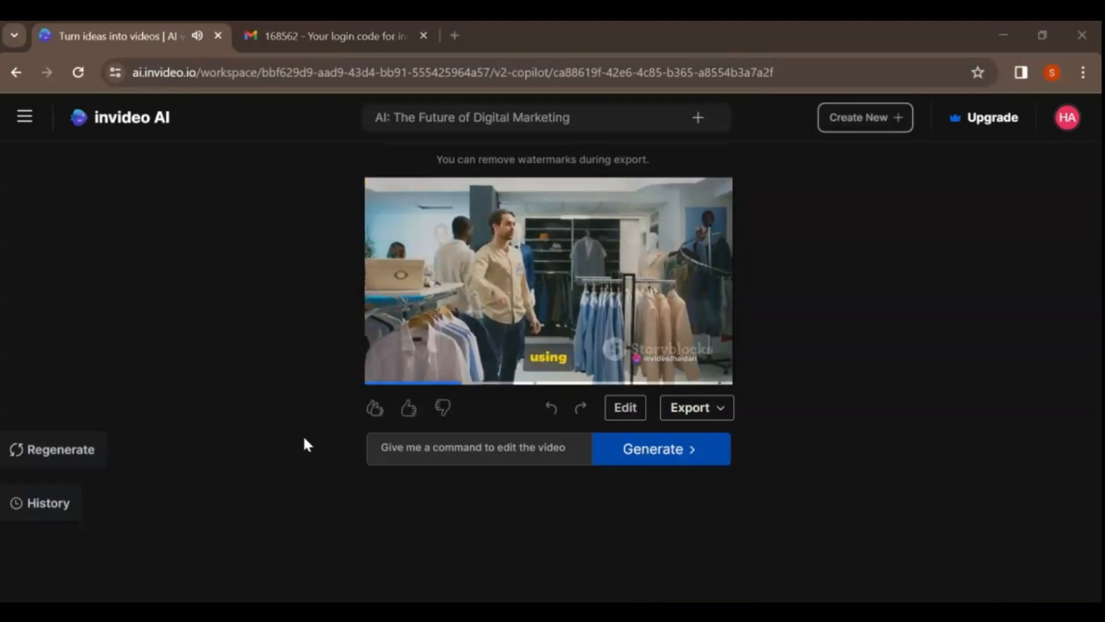
{"action": "left_click", "coordinate": [150, 524]}
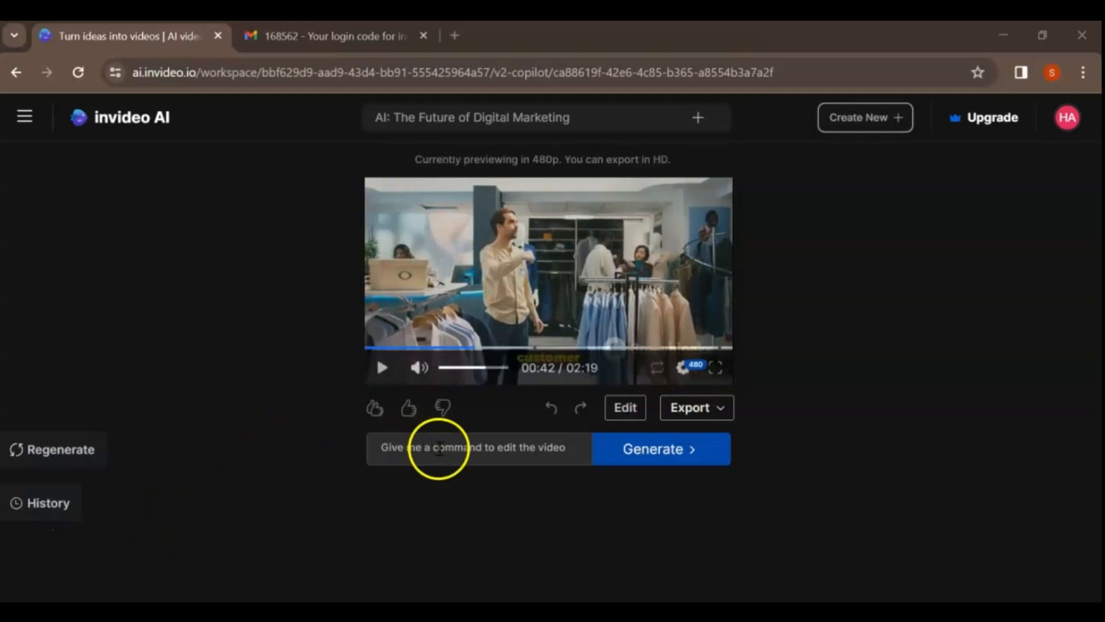
{"action": "left_click", "coordinate": [439, 448]}
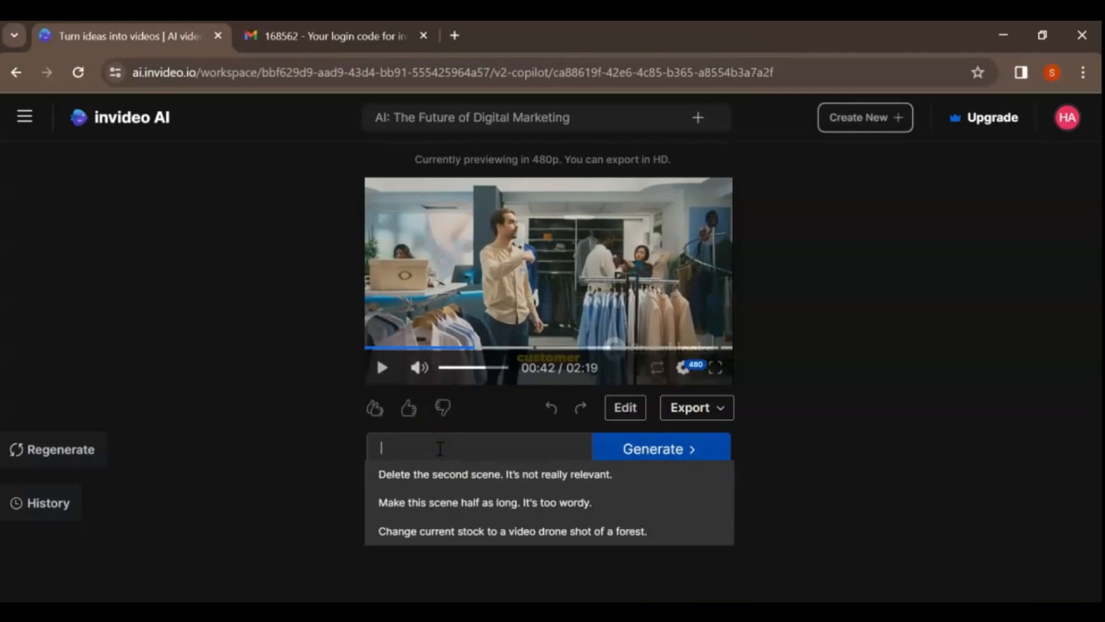
{"action": "type", "text": "replace all footages to free footage"}
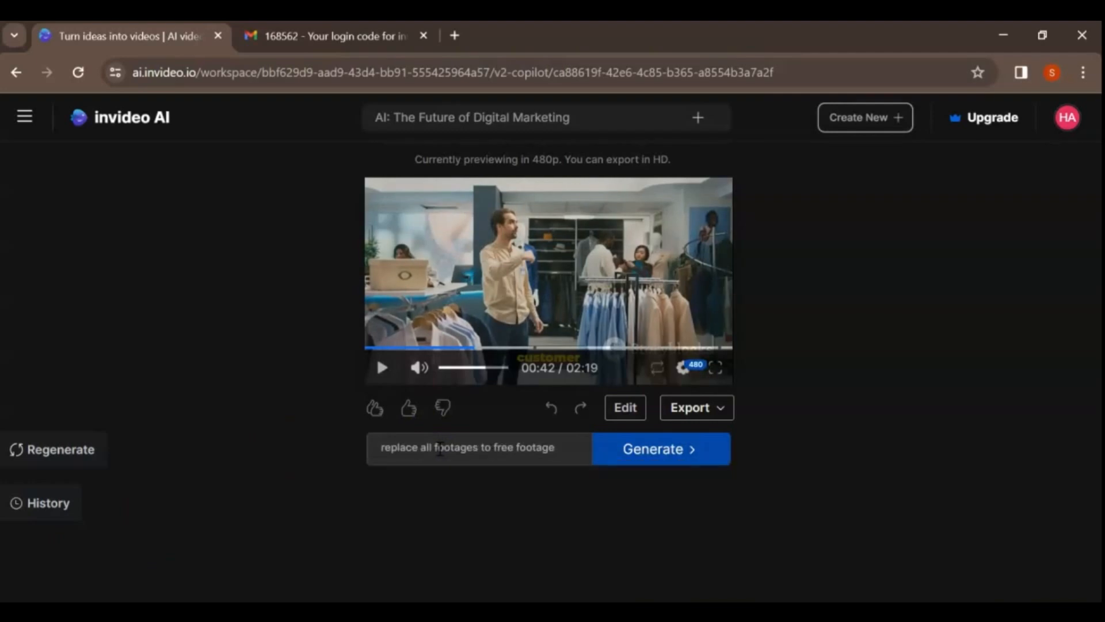
{"action": "left_click", "coordinate": [658, 456]}
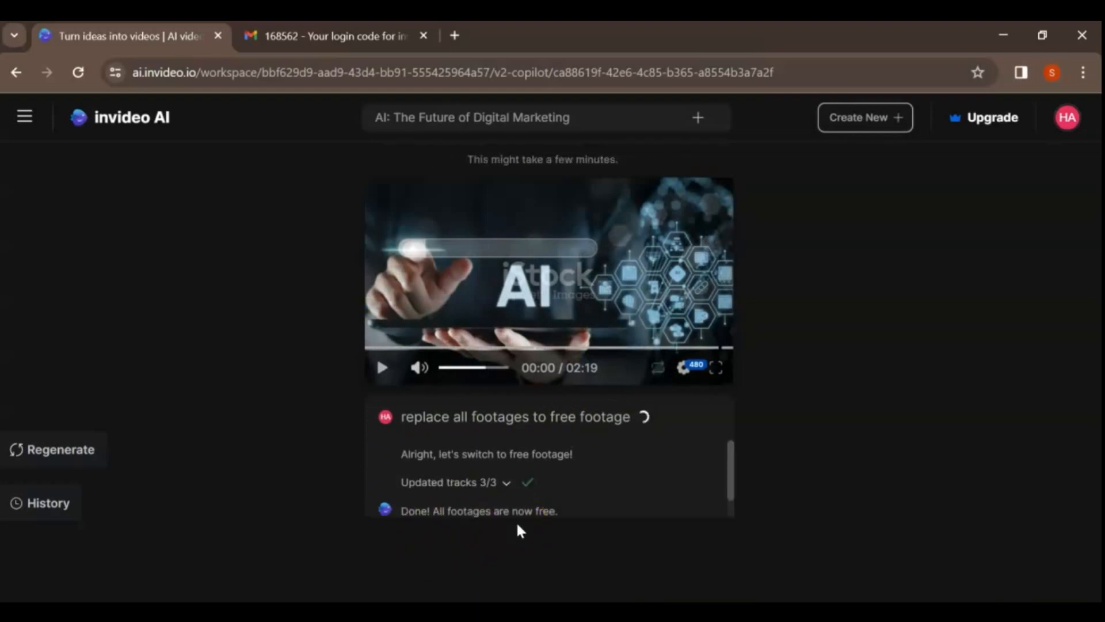
{"action": "left_click", "coordinate": [564, 509]}
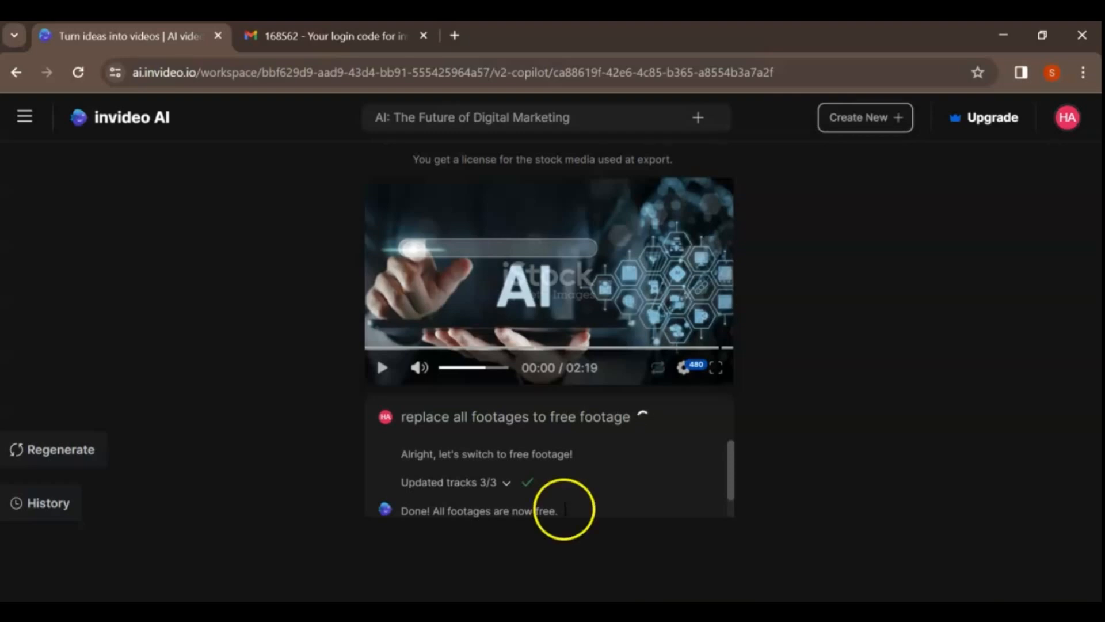
Open the video's media for editing and search all media for "robot footage" with premium stocks excluded
{"action": "left_click", "coordinate": [629, 408]}
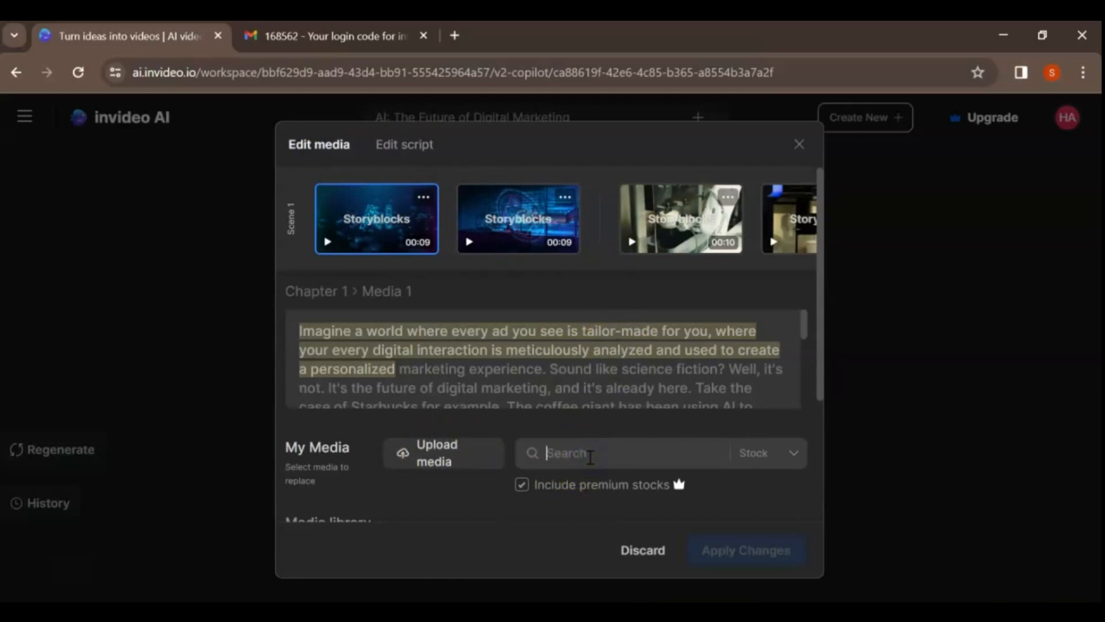
{"action": "type", "text": "rob"}
{"action": "left_click", "coordinate": [522, 485]}
{"action": "left_click", "coordinate": [794, 453]}
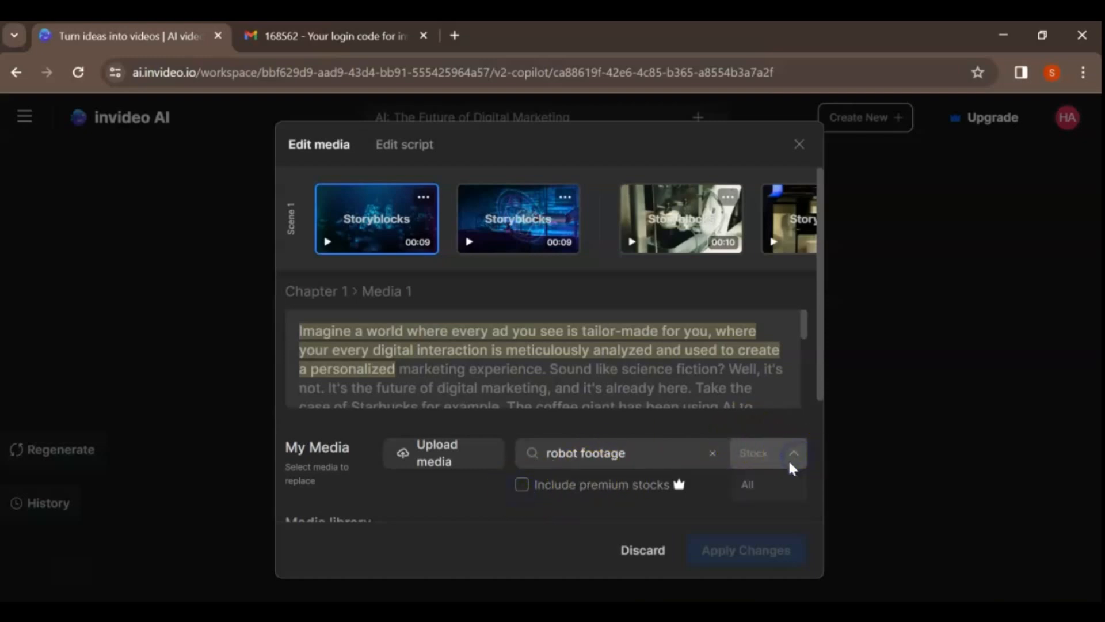
{"action": "left_click", "coordinate": [754, 484]}
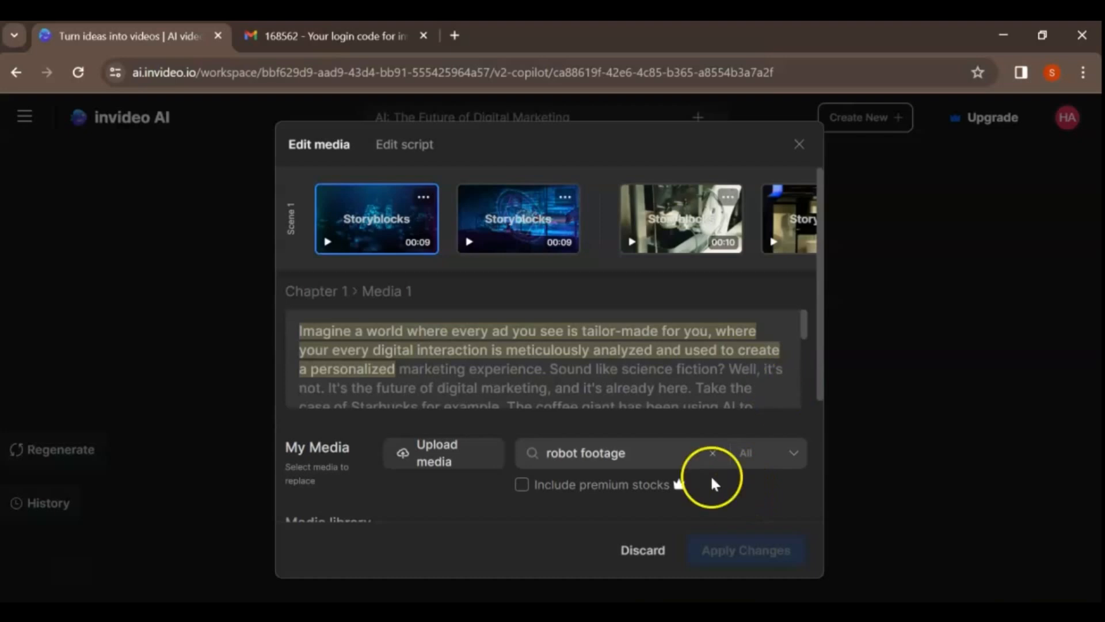
{"action": "left_click_drag", "start_coordinate": [818, 305], "coordinate": [816, 392]}
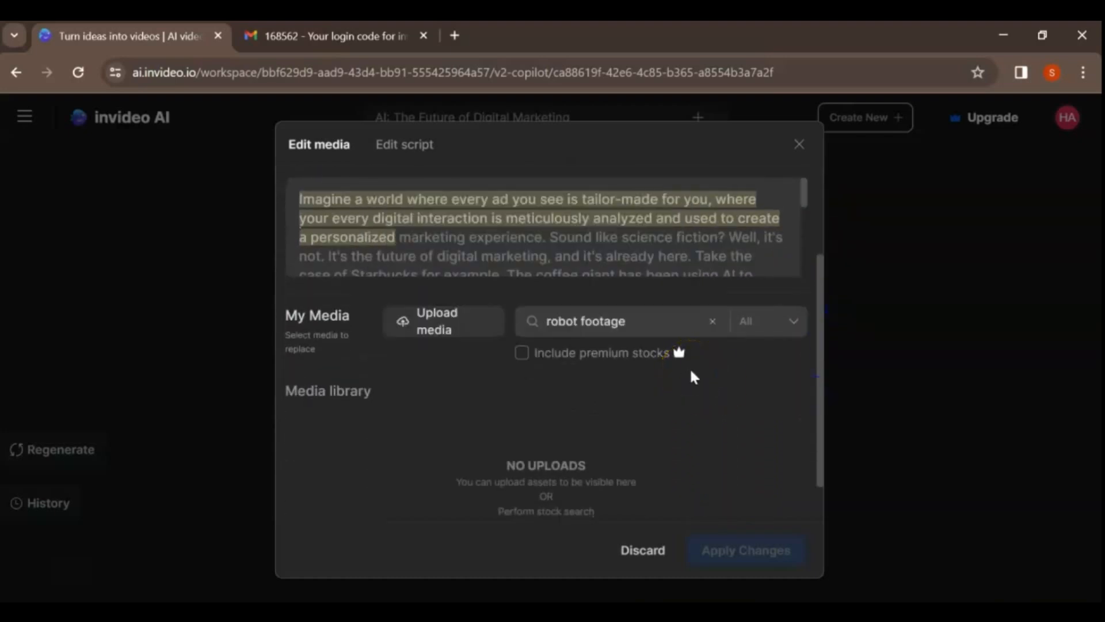
{"action": "left_click", "coordinate": [631, 321]}
{"action": "key", "text": "Return"}
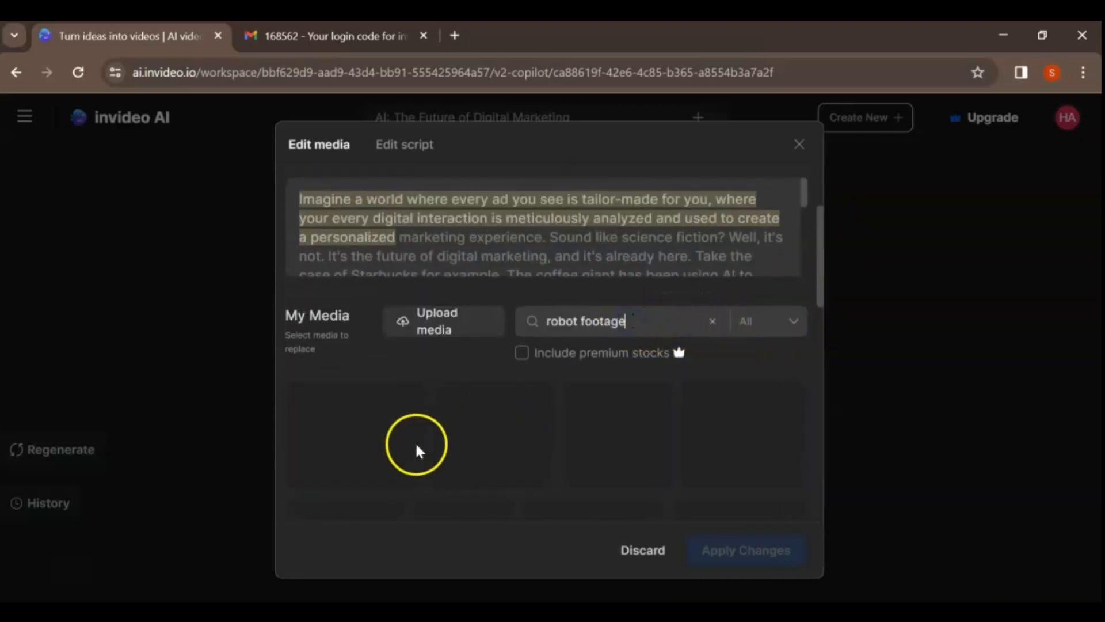
Replace Scene 1's first clip with the 24-second stock clip of a hiker's legs on a mountain rock and apply the change
{"action": "left_click_drag", "start_coordinate": [821, 229], "coordinate": [809, 286]}
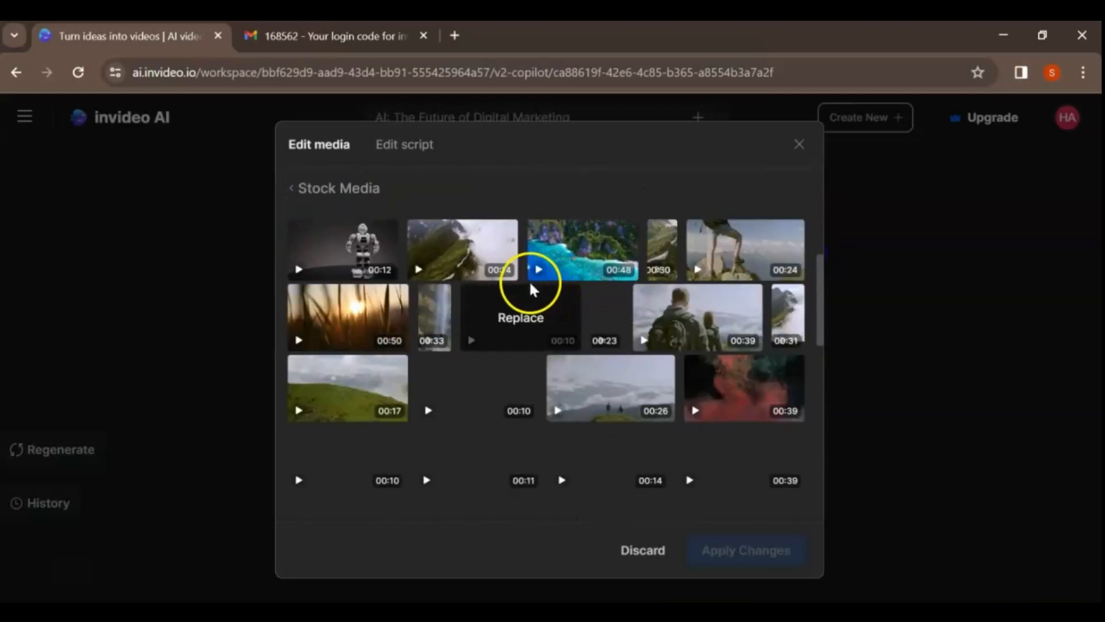
{"action": "left_click", "coordinate": [736, 252]}
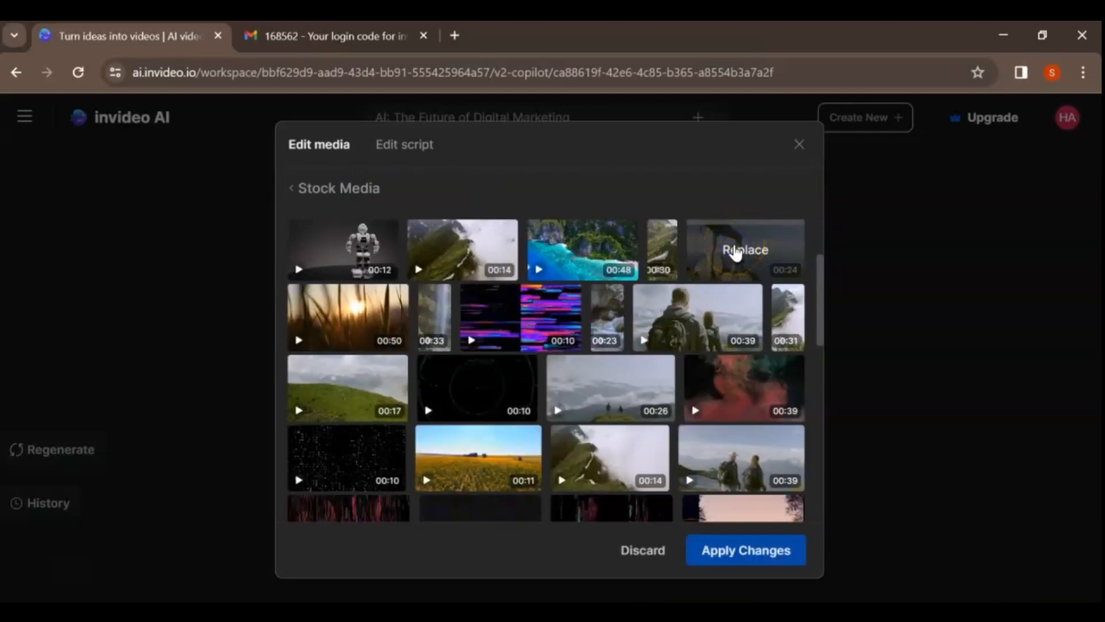
{"action": "left_click", "coordinate": [709, 556]}
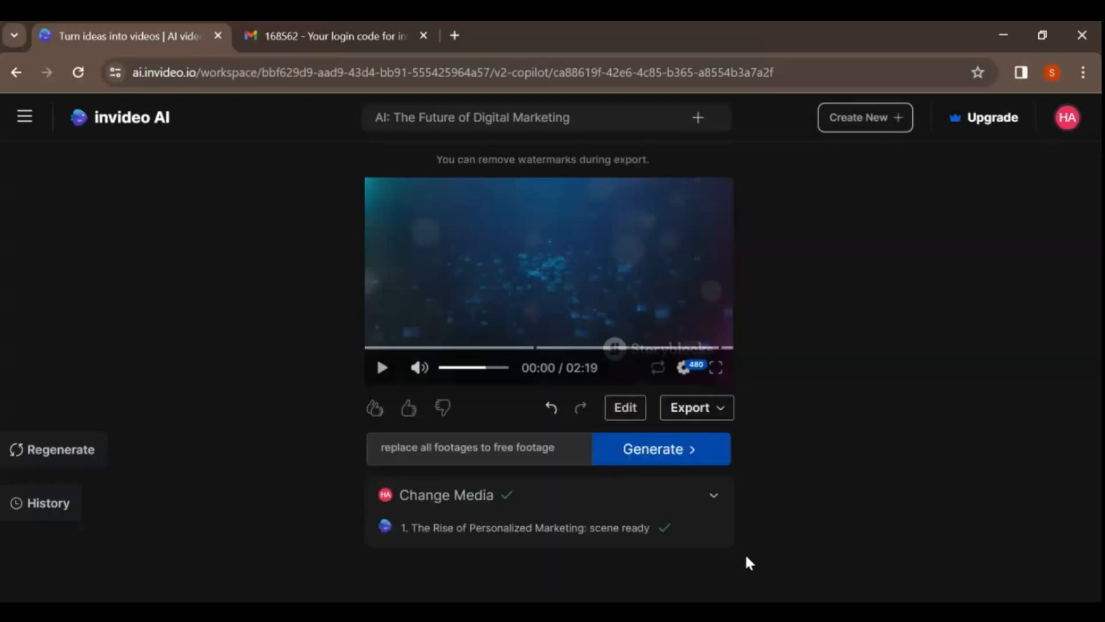
Edit the Chapter 1 script so that "it's not" reads "it's no", and apply the changes
{"action": "left_click", "coordinate": [622, 407]}
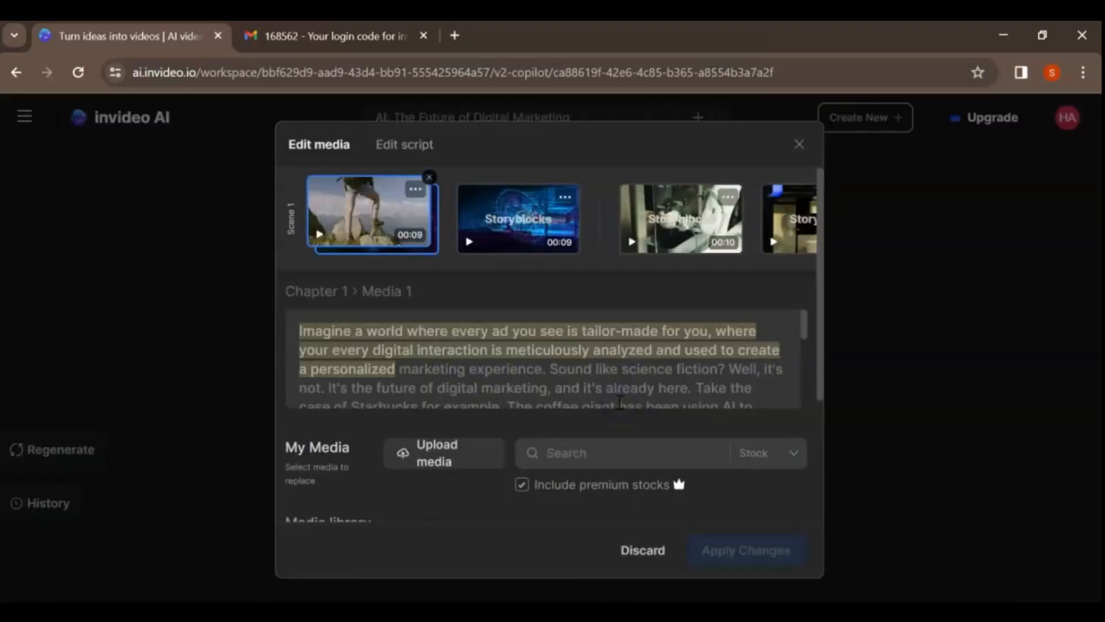
{"action": "left_click", "coordinate": [379, 145]}
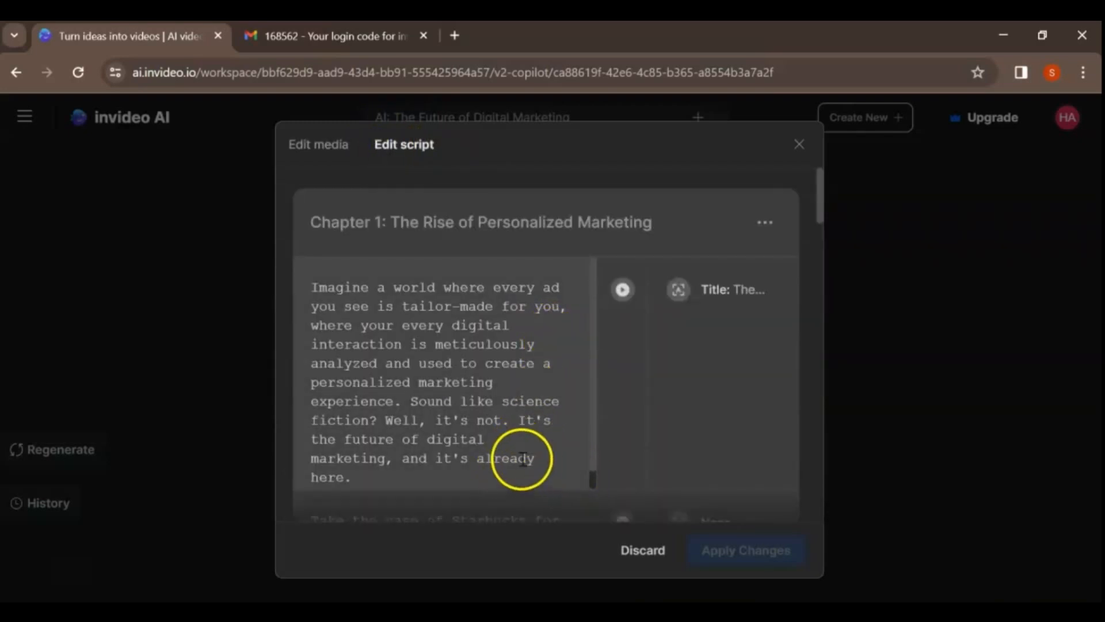
{"action": "left_click", "coordinate": [503, 421]}
{"action": "key", "text": "BackSpace"}
{"action": "key", "text": "BackSpace"}
{"action": "key", "text": "BackSpace"}
{"action": "key", "text": "BackSpace"}
{"action": "key", "text": "BackSpace"}
{"action": "key", "text": "BackSpace"}
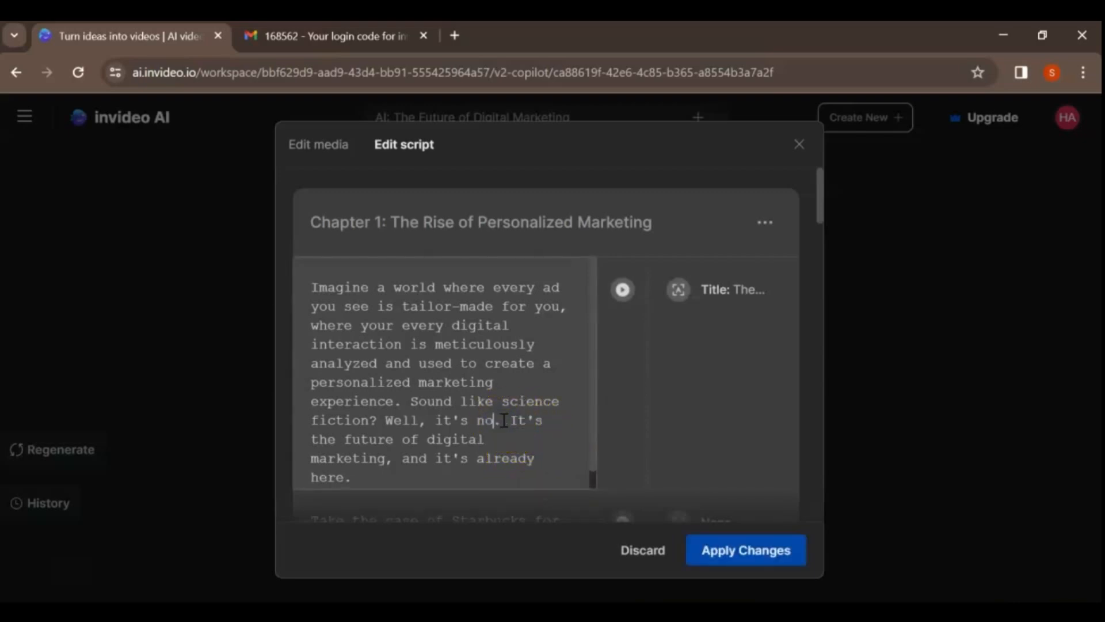
{"action": "left_click", "coordinate": [743, 550]}
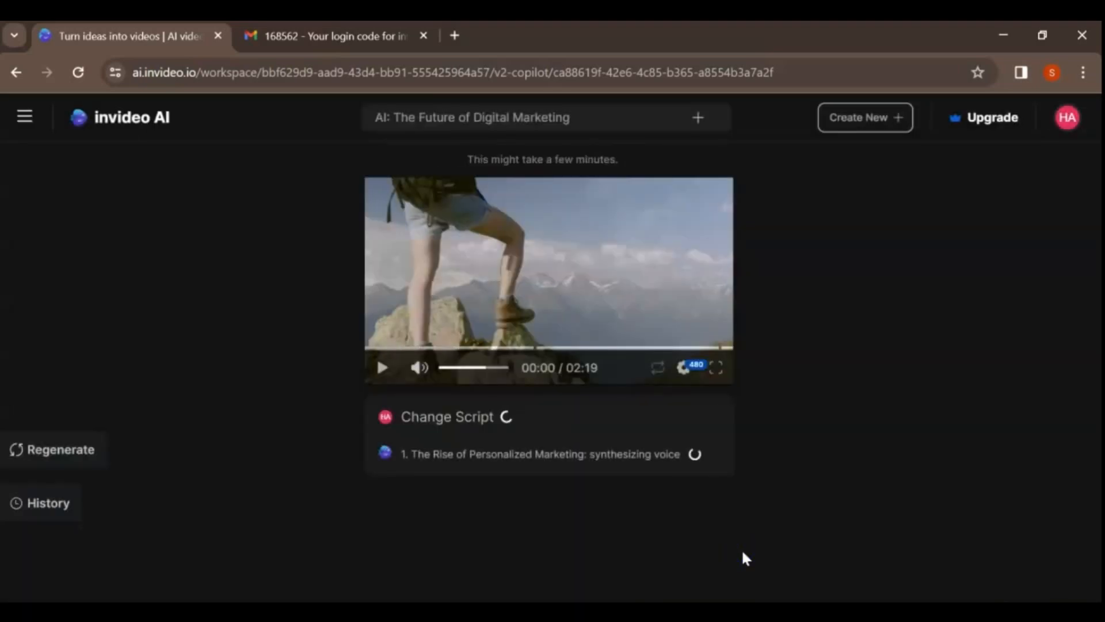
Play the opening of the video to check the replaced hiker footage
{"action": "left_click", "coordinate": [381, 370]}
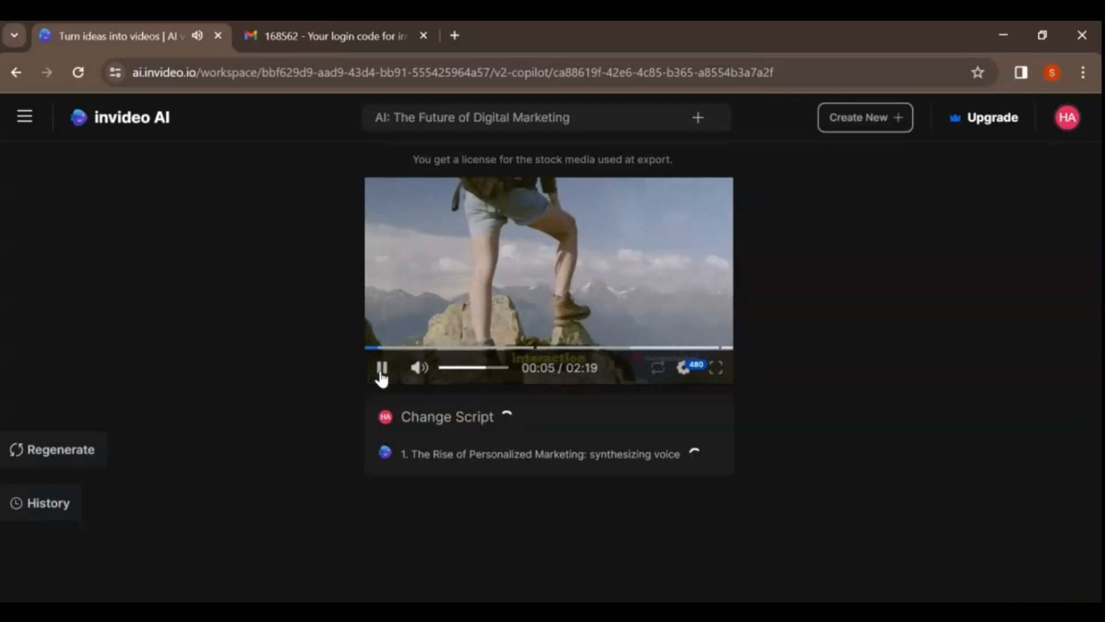
{"action": "left_click", "coordinate": [563, 283]}
{"action": "left_click", "coordinate": [383, 368]}
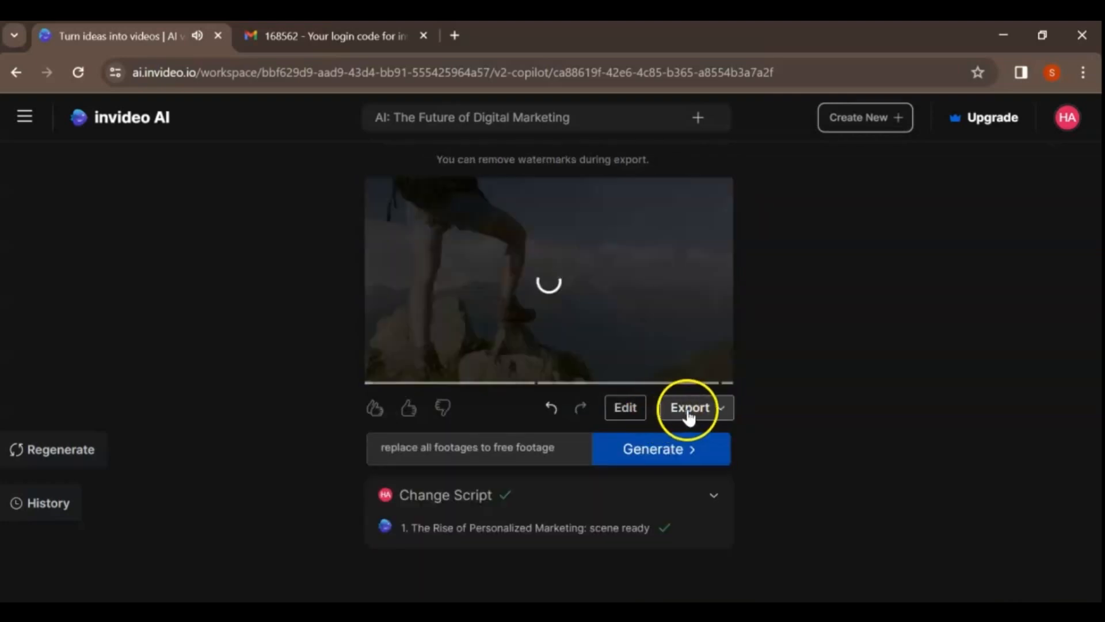
Export the video for YouTube with stock watermarks, Normal invideo AI branding and 1080p resolution
{"action": "left_click", "coordinate": [692, 408]}
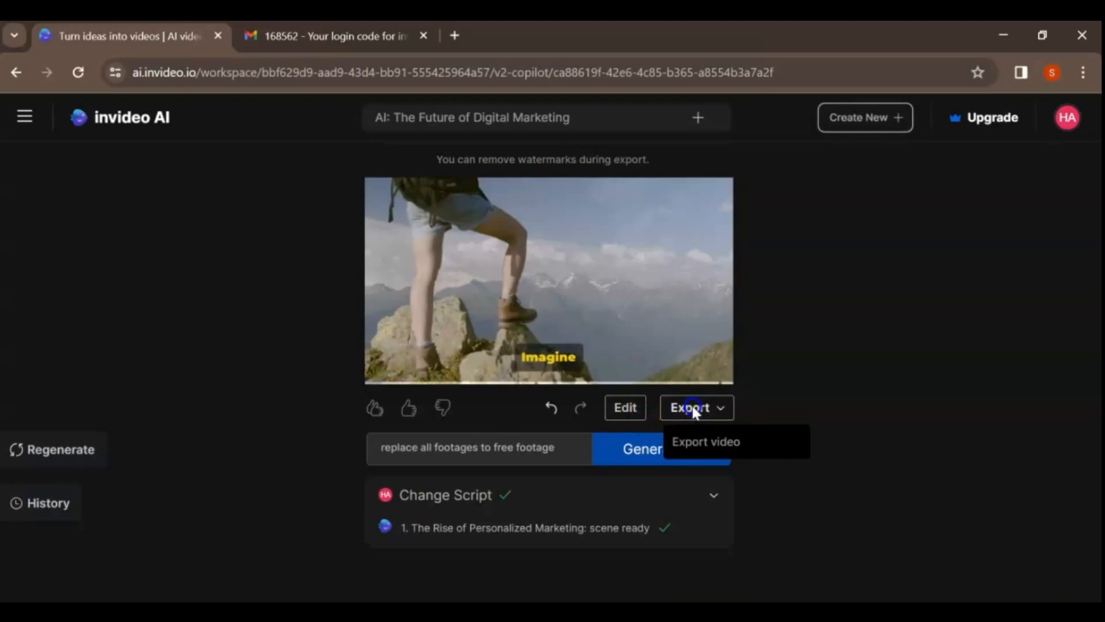
{"action": "left_click", "coordinate": [723, 454]}
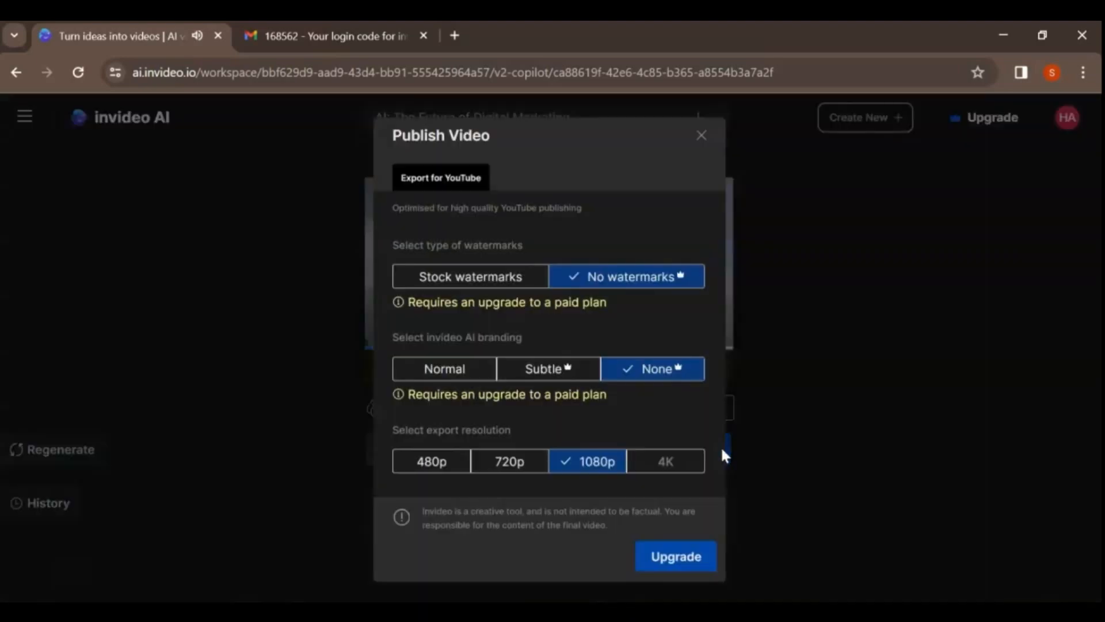
{"action": "left_click", "coordinate": [455, 277]}
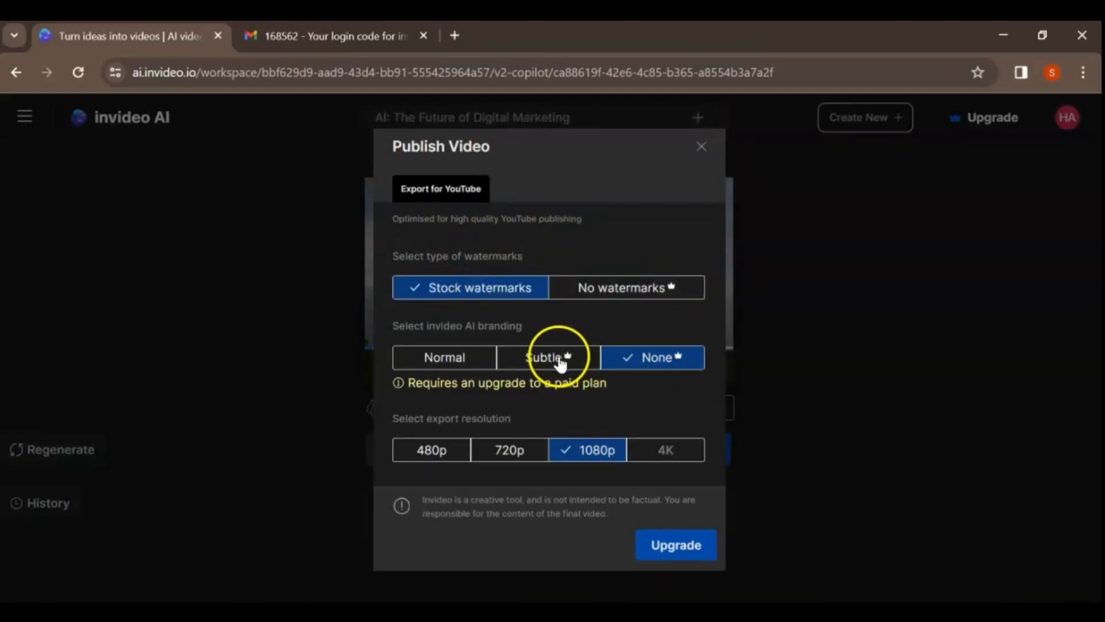
{"action": "left_click", "coordinate": [449, 358]}
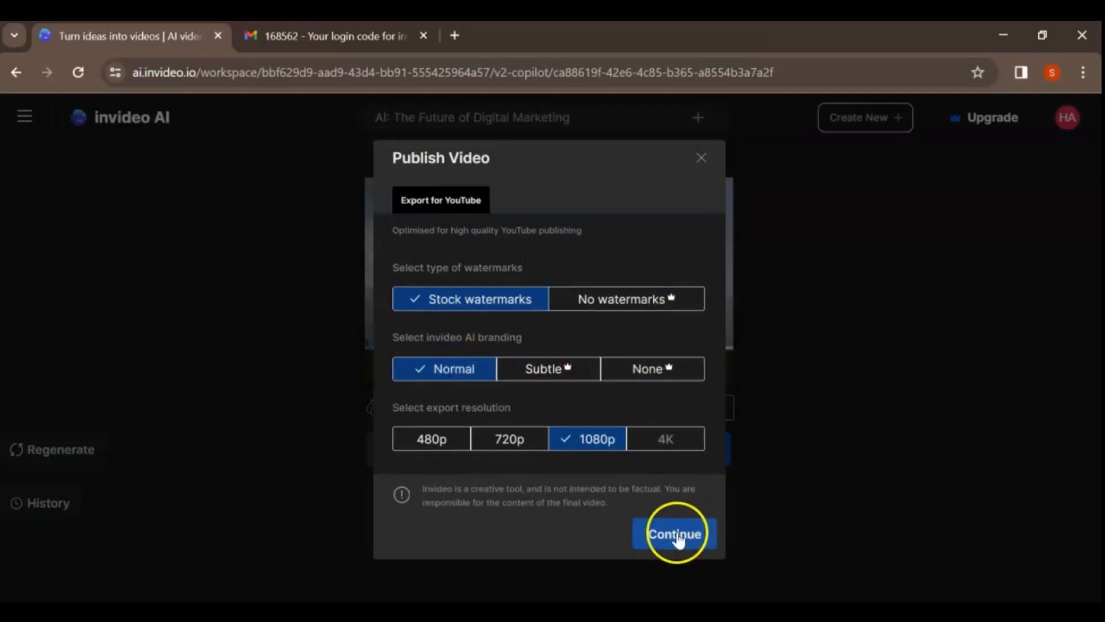
{"action": "left_click", "coordinate": [697, 540]}
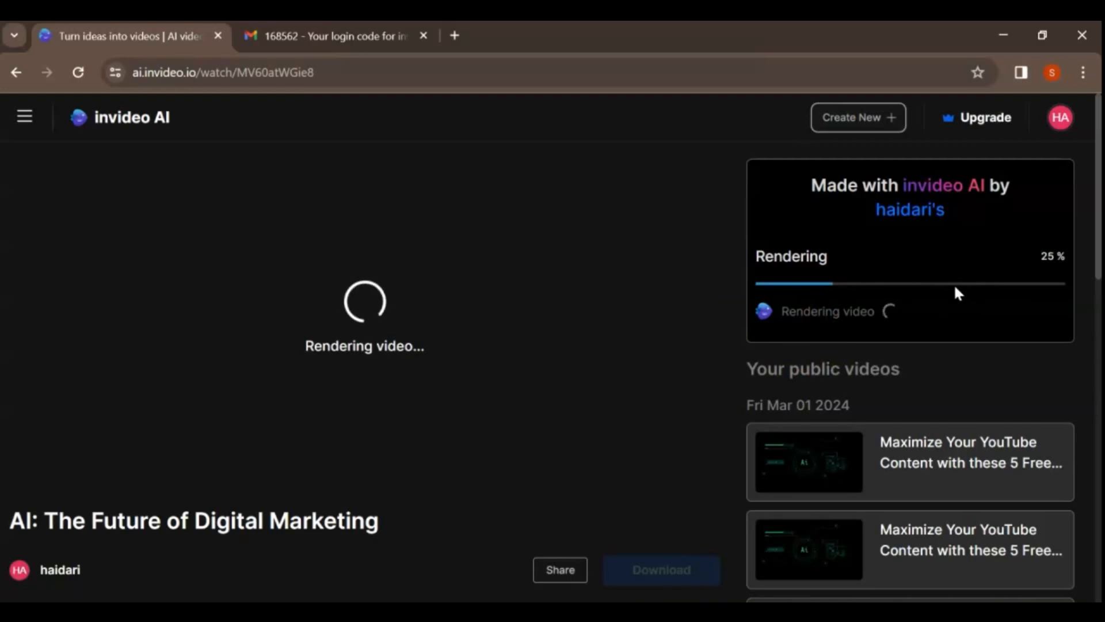
{"action": "left_click", "coordinate": [787, 271]}
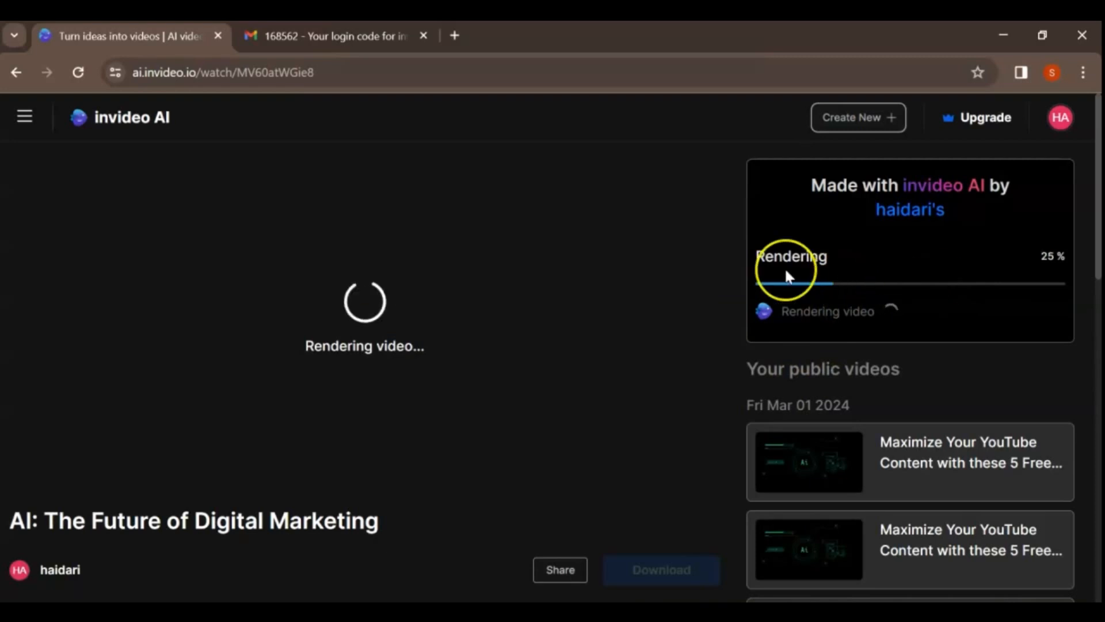